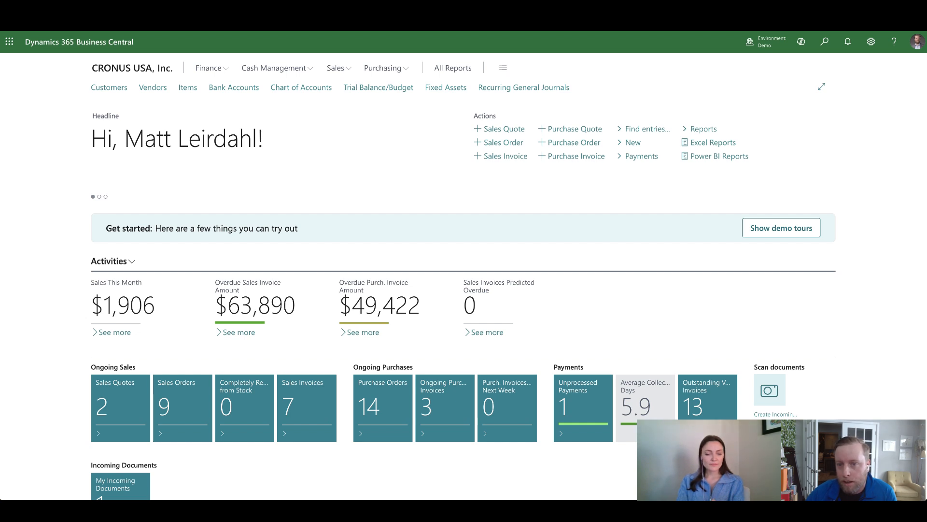
Switch to the Purchase Invoice Approval flow and examine the trigger's settings, including the fields available for the first header condition
key(ctrl+Tab)
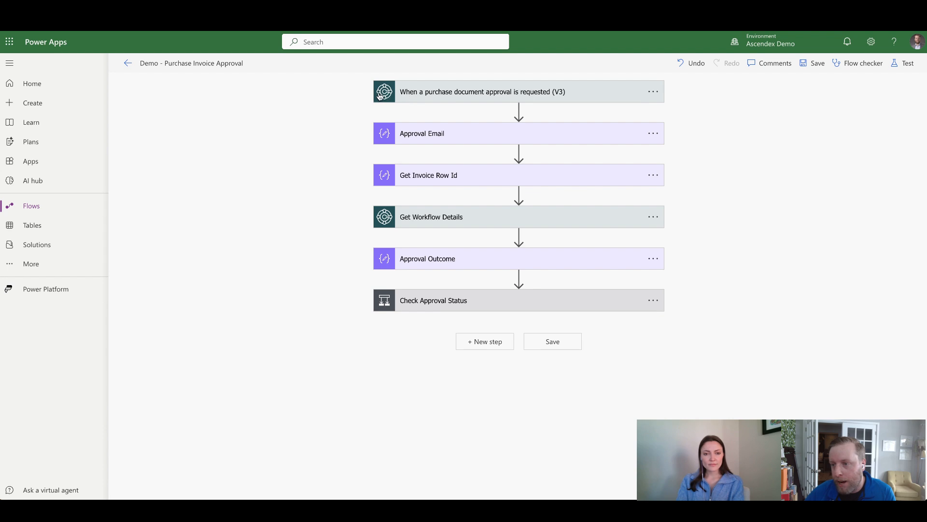
click(424, 95)
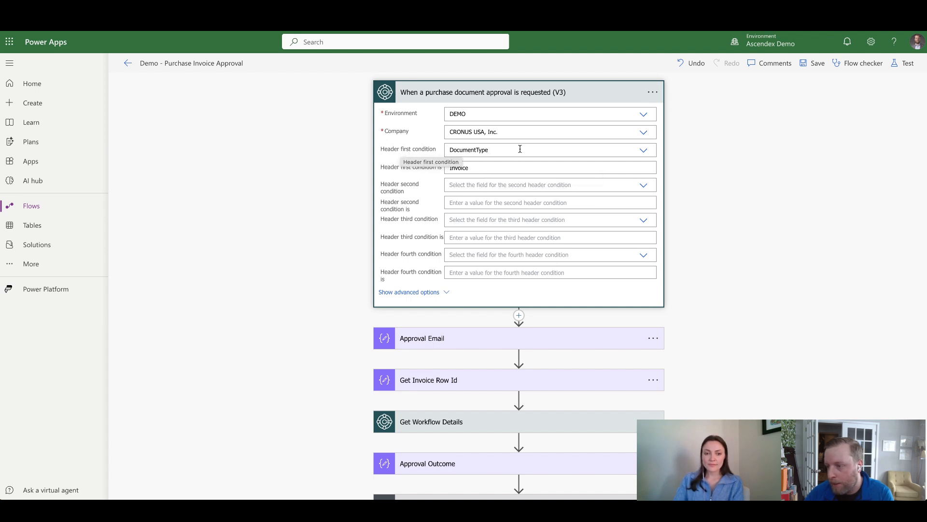
click(645, 151)
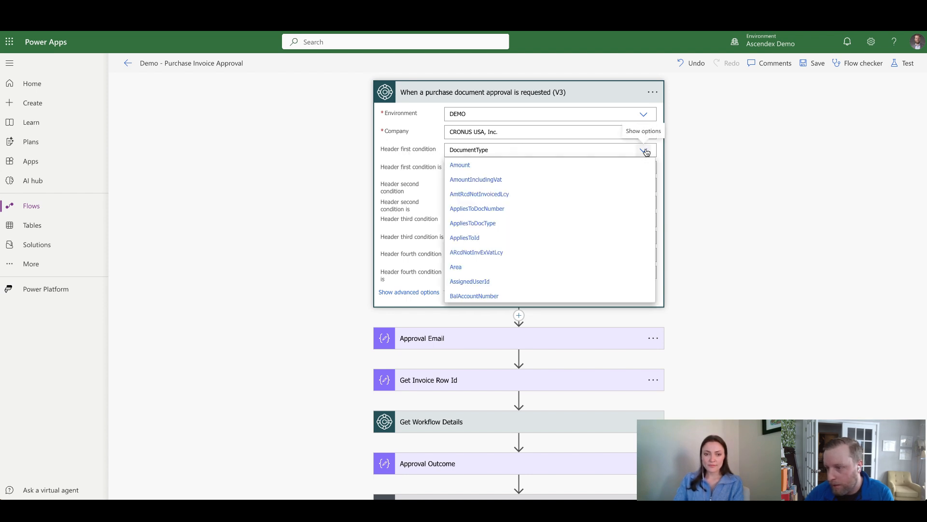
click(408, 150)
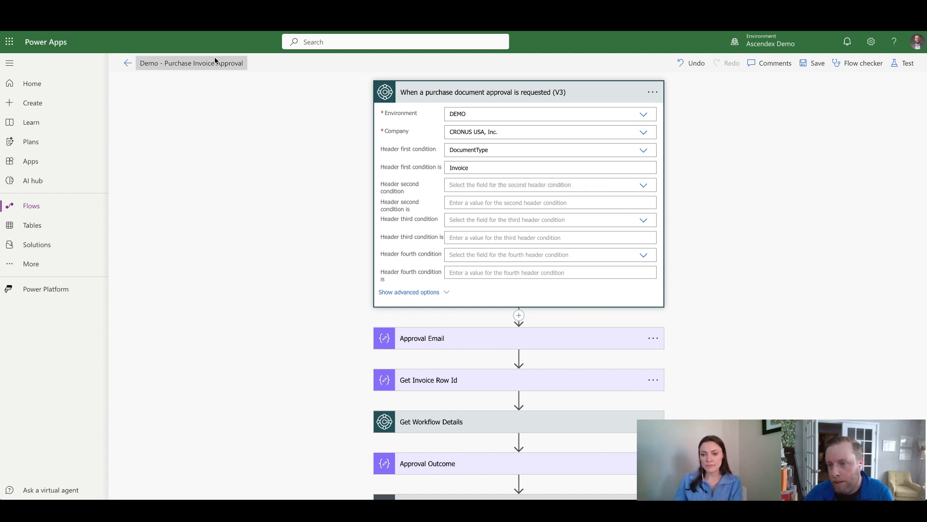
In Business Central, open the First Up Consultants purchase invoice and show its approval request actions
click(221, 18)
click(380, 69)
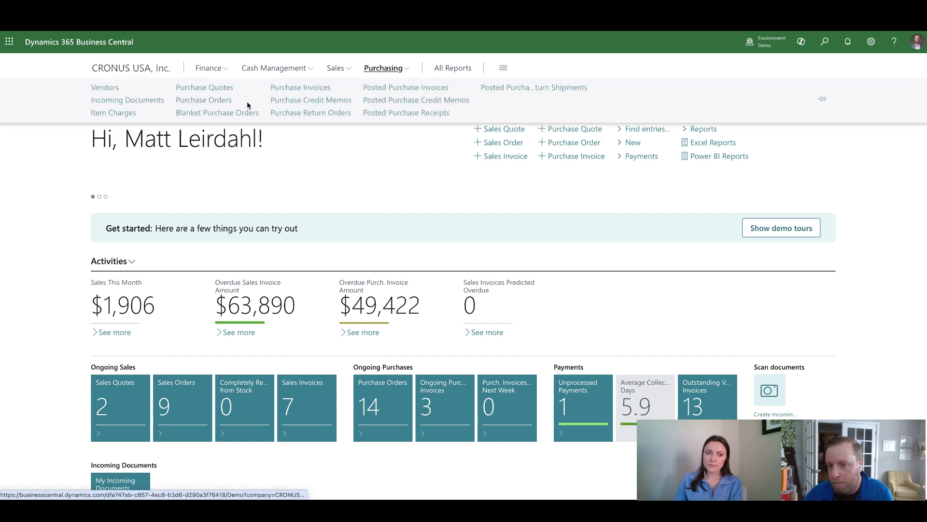
click(306, 89)
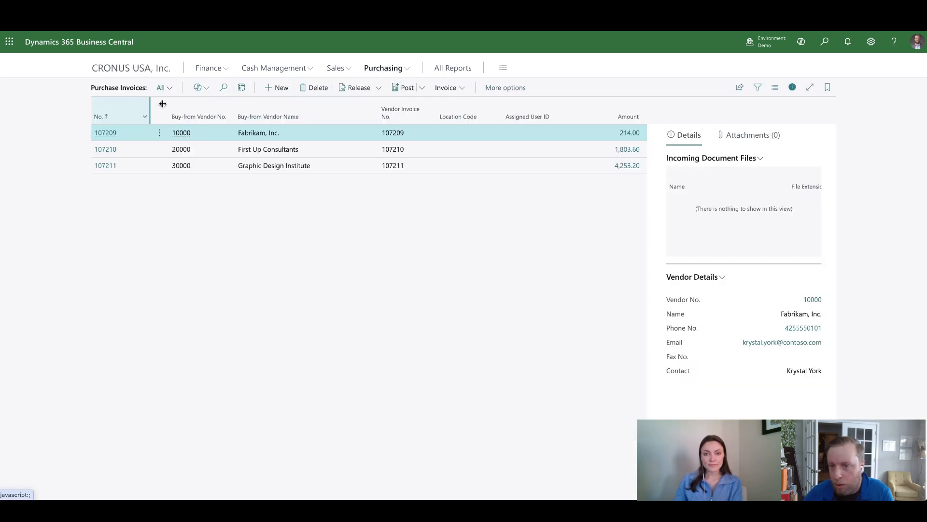
click(207, 147)
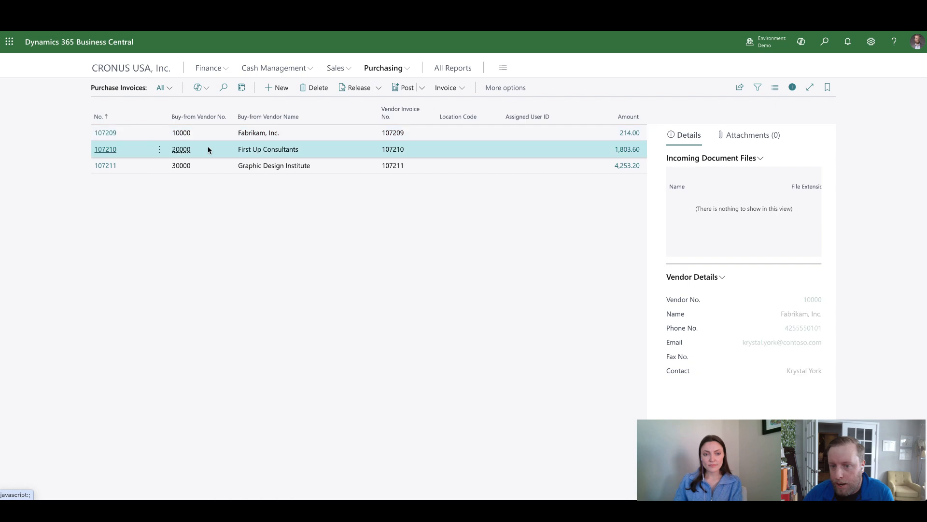
click(108, 149)
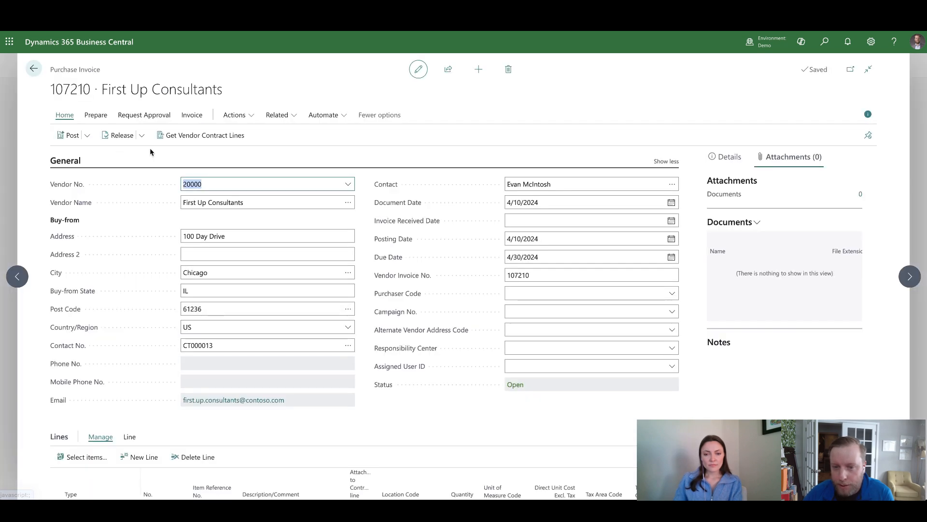
click(149, 115)
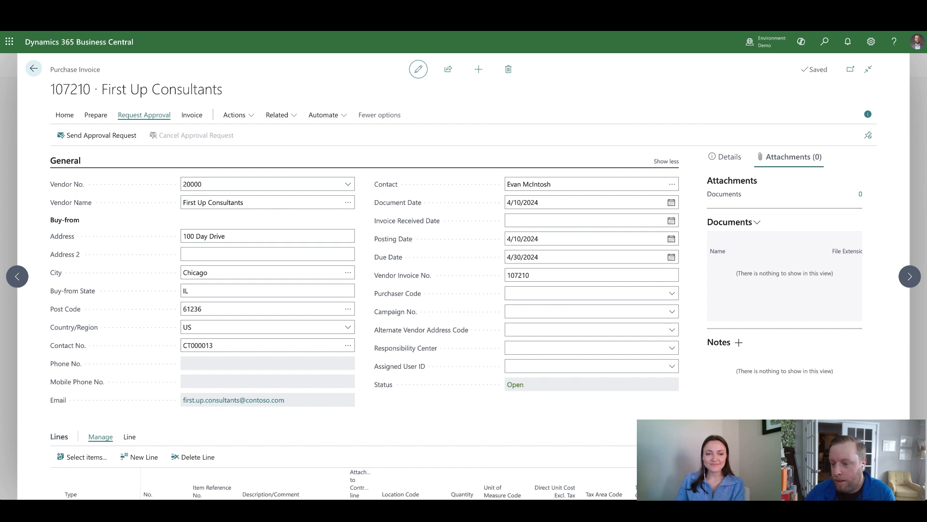
Return to the Power Apps flow and examine the Get Invoice Row Id action's input against the trigger settings
key(ctrl+Tab)
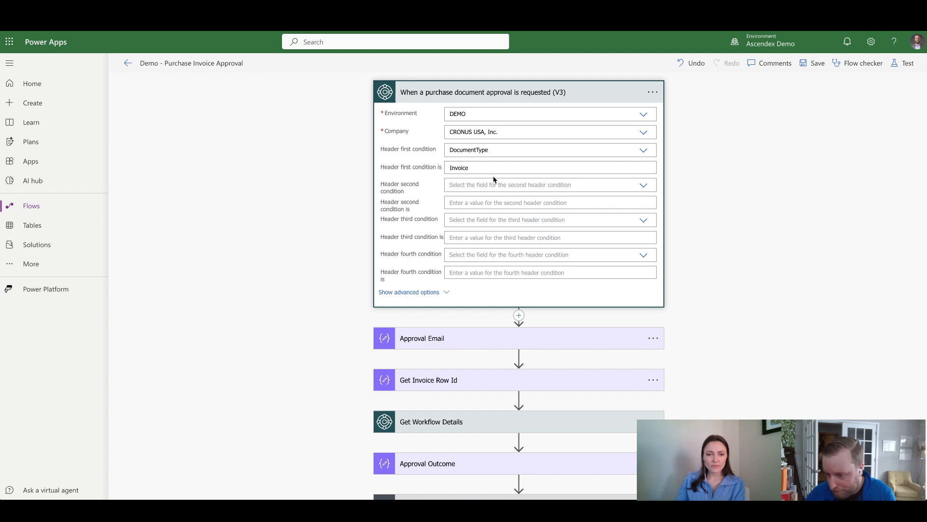
scroll(320, 160, down, 1)
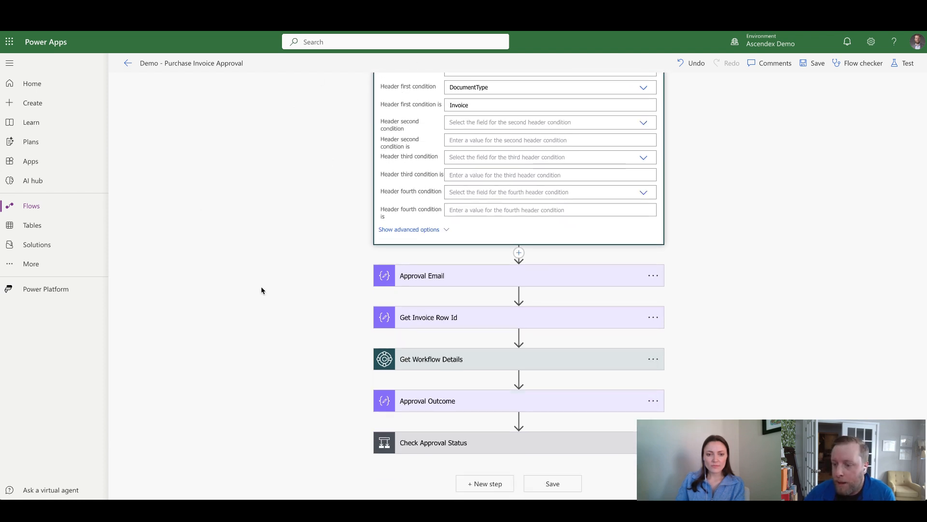
click(424, 322)
scroll(302, 310, down, 1)
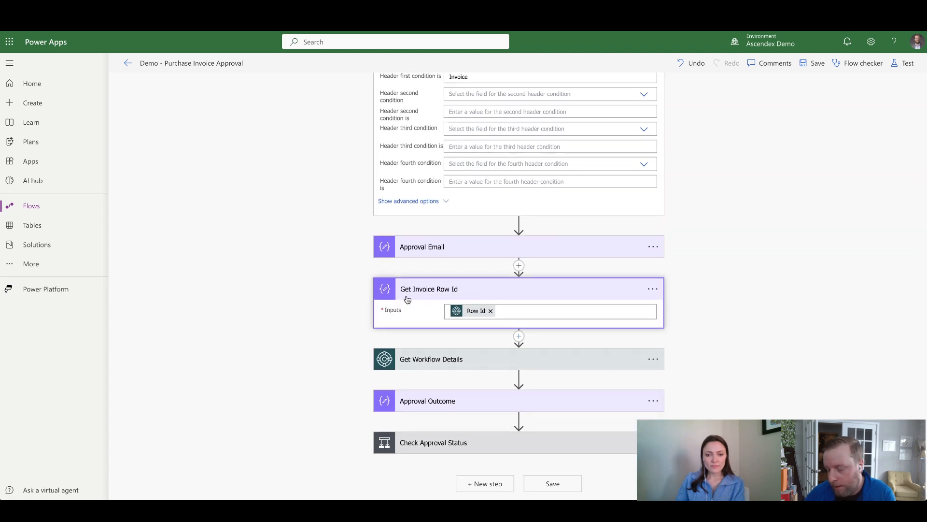
scroll(460, 312, up, 1)
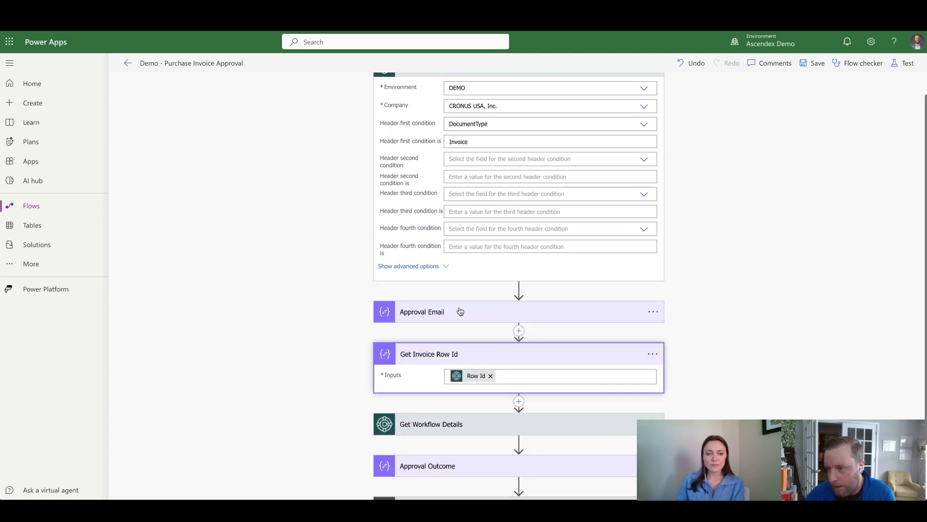
scroll(460, 311, up, 1)
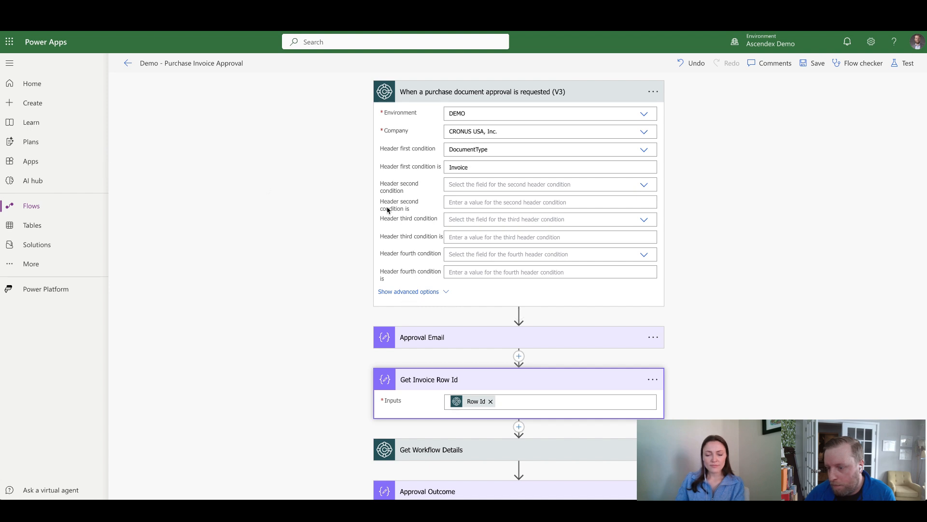
scroll(260, 188, down, 3)
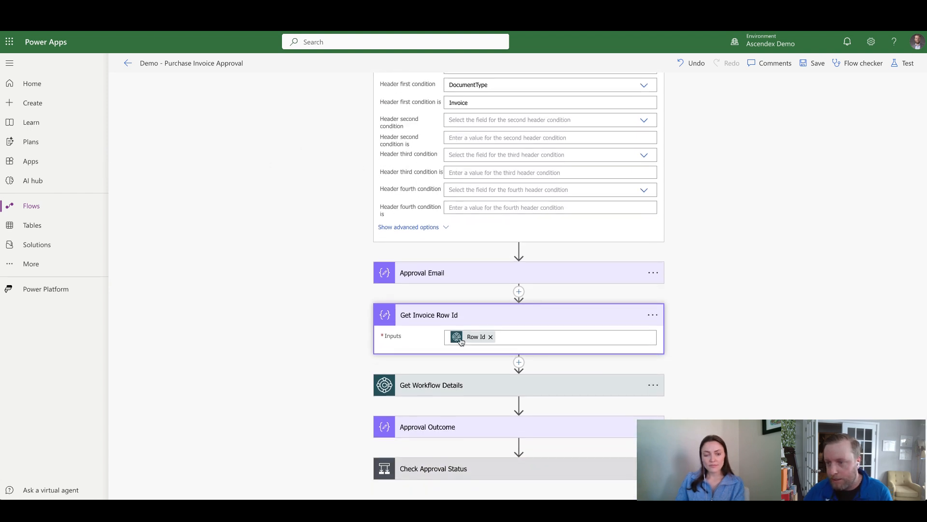
scroll(458, 338, up, 2)
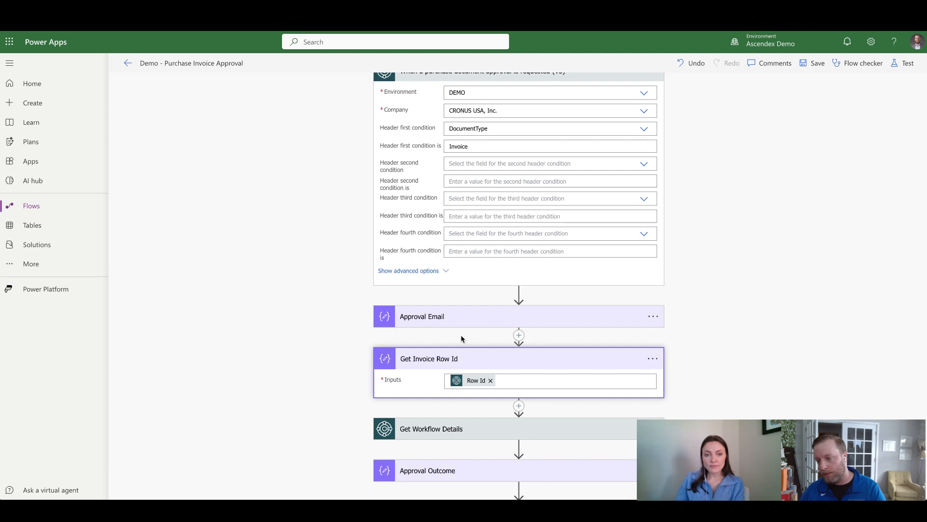
scroll(462, 338, down, 2)
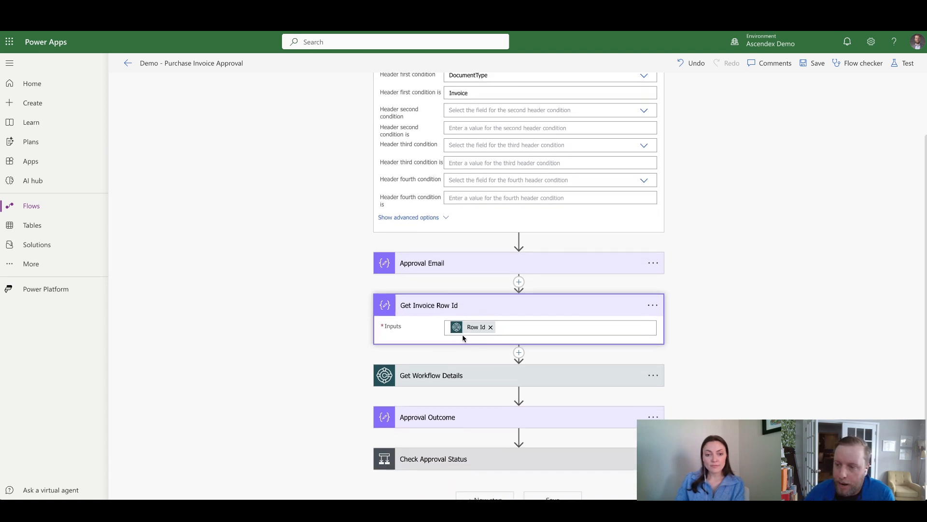
scroll(499, 319, up, 2)
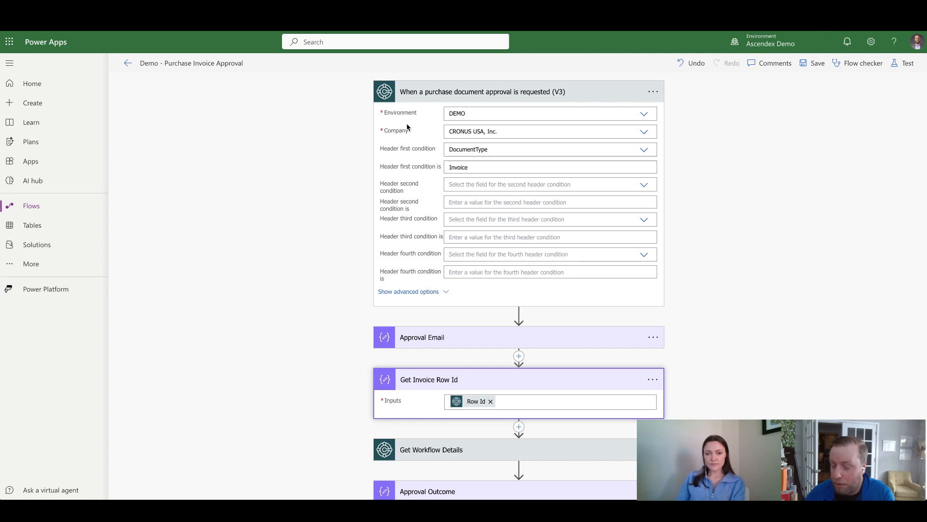
Expand the Get Workflow Details action and examine its settings and the workflow tables available for the table name
scroll(384, 141, down, 2)
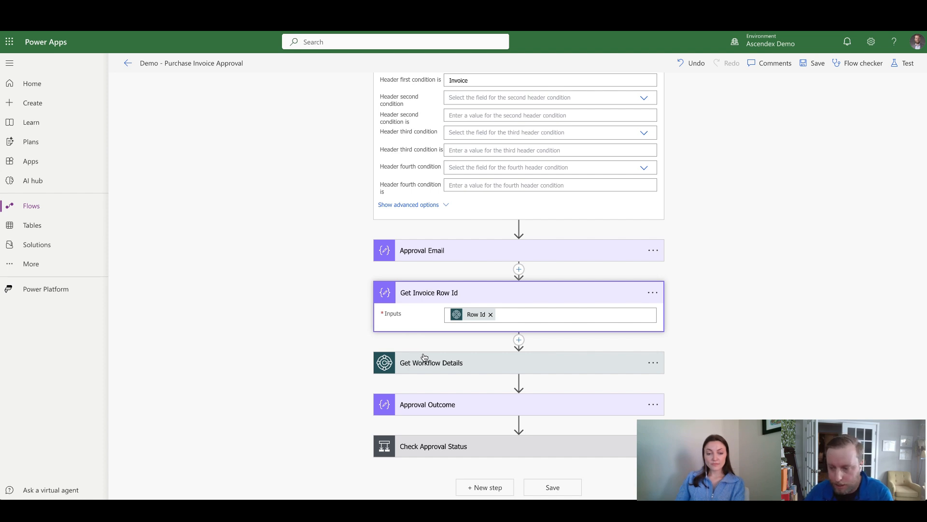
scroll(425, 358, up, 1)
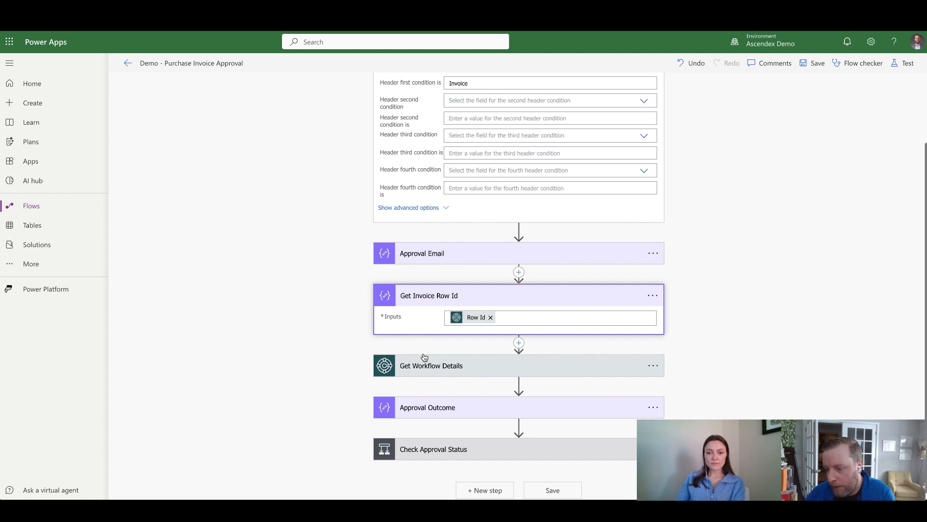
click(440, 371)
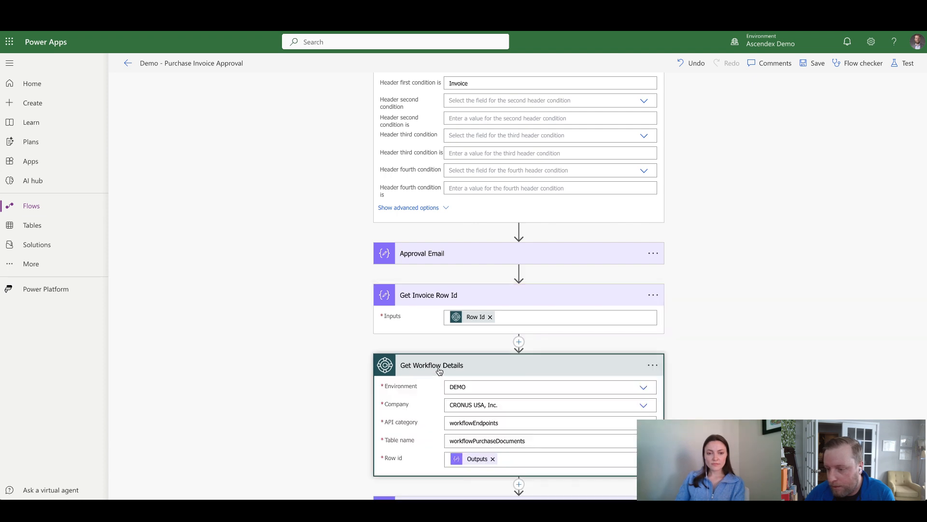
scroll(440, 370, down, 2)
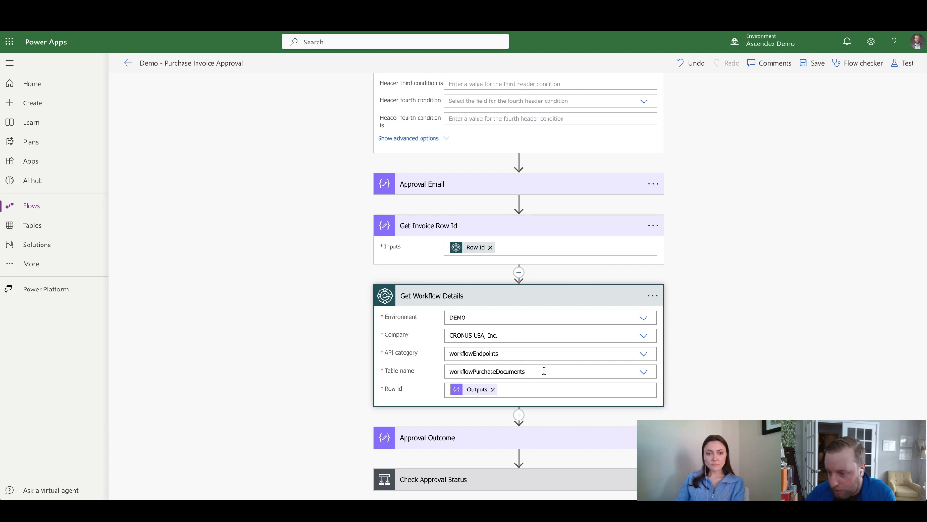
click(507, 370)
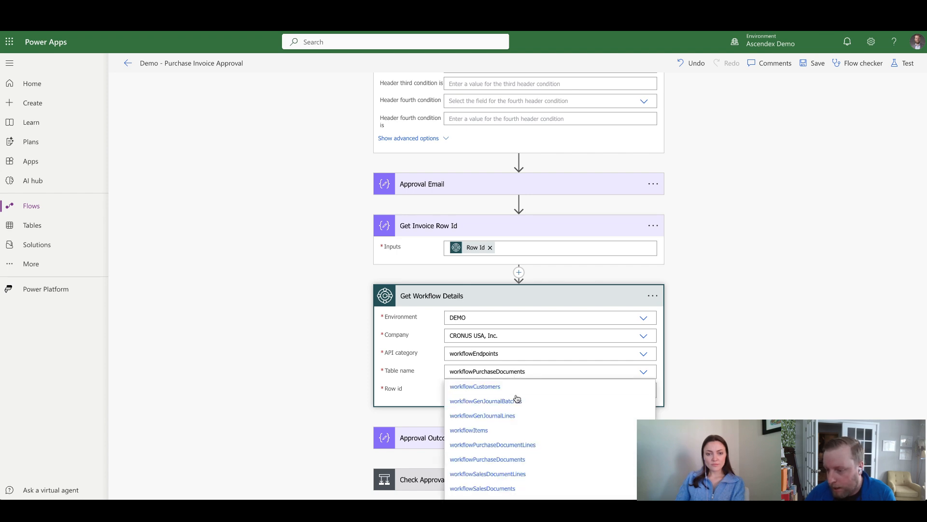
scroll(401, 364, down, 1)
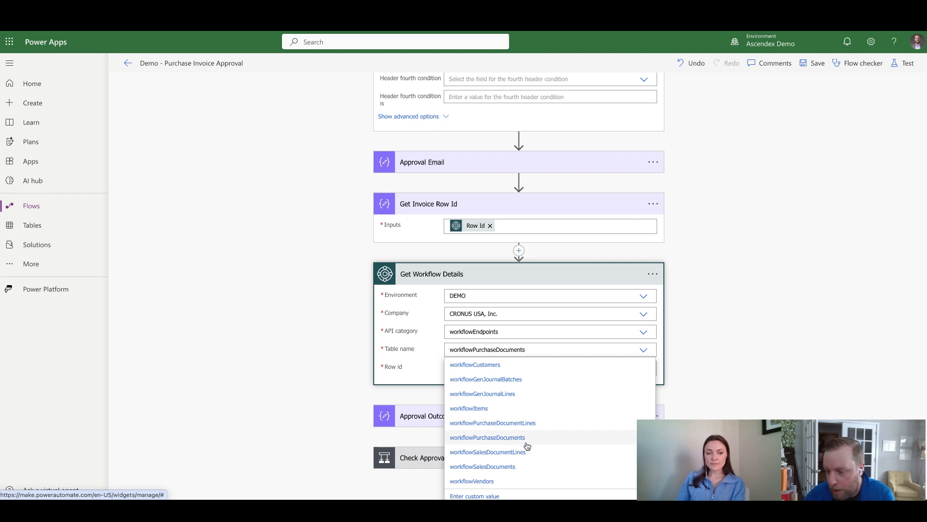
click(382, 349)
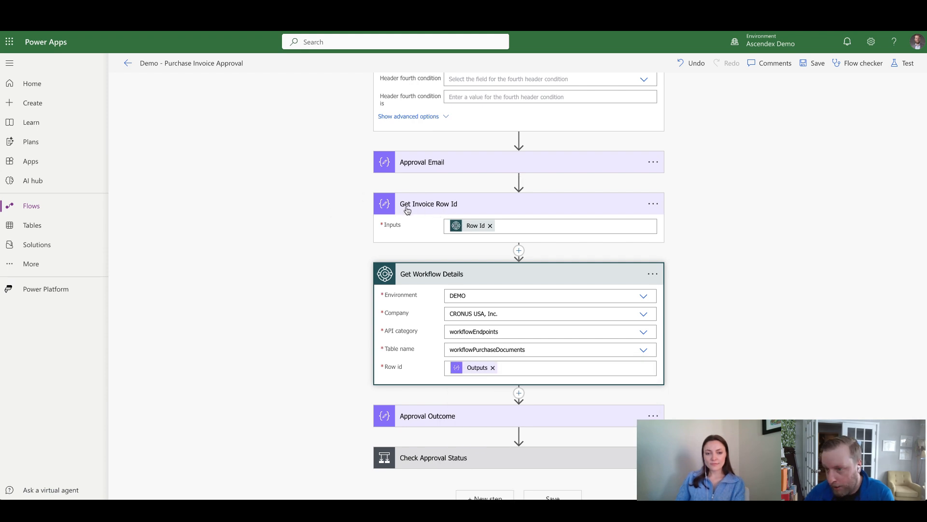
scroll(409, 210, up, 4)
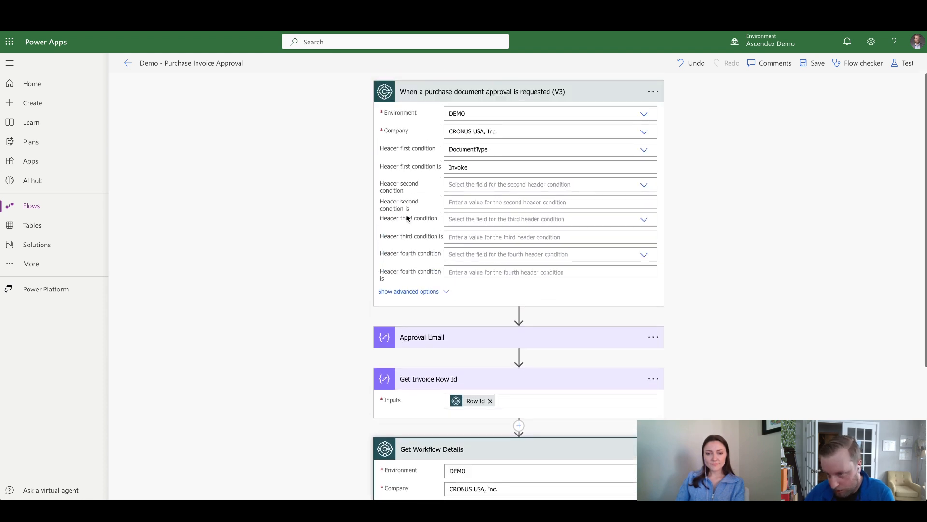
scroll(403, 108, down, 4)
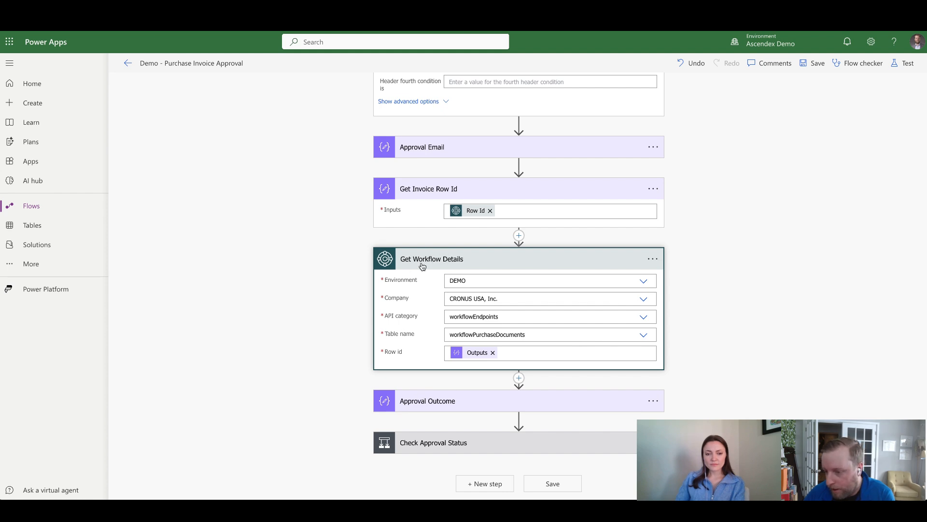
Add a Compose data operation between the Get Workflow Details and Approval Outcome actions
click(519, 378)
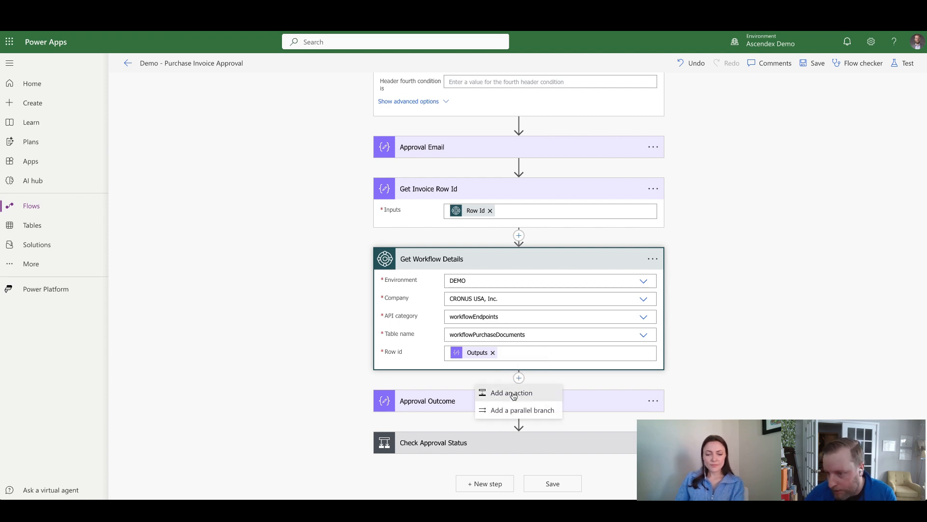
click(515, 393)
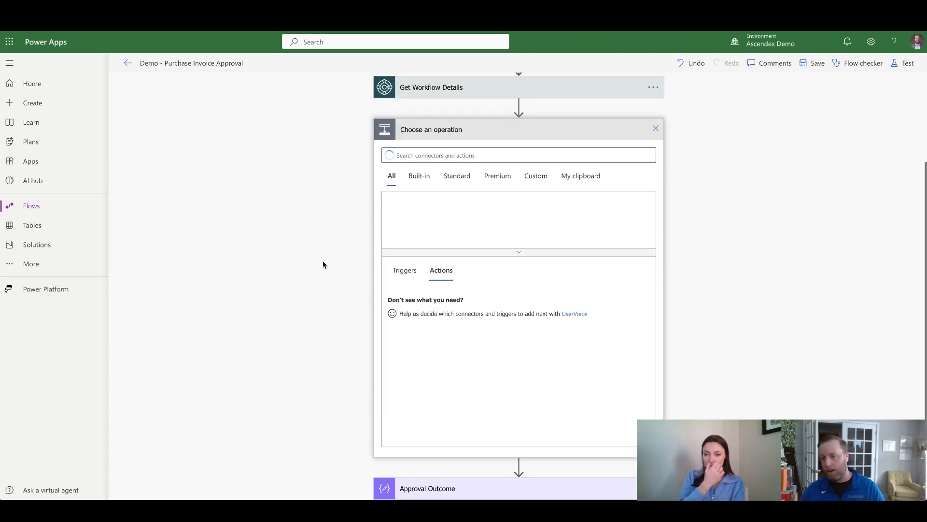
text(compose)
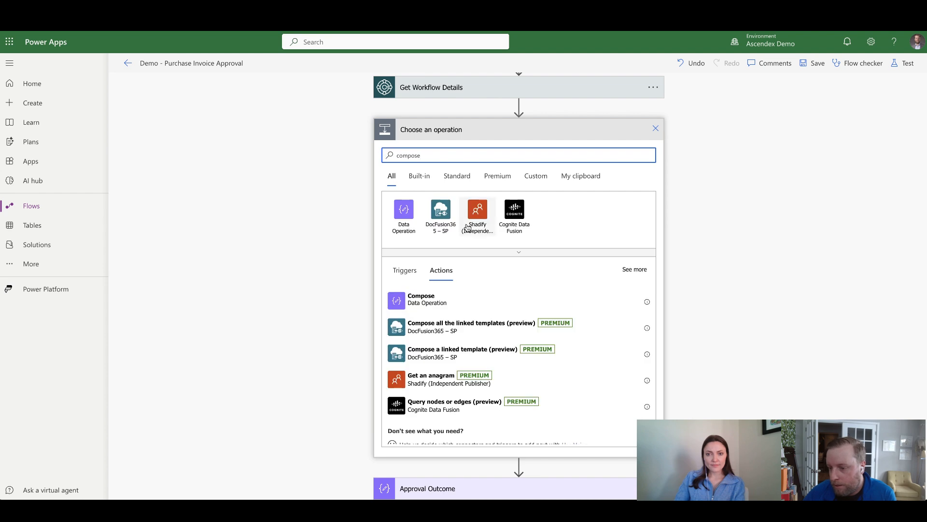
click(437, 297)
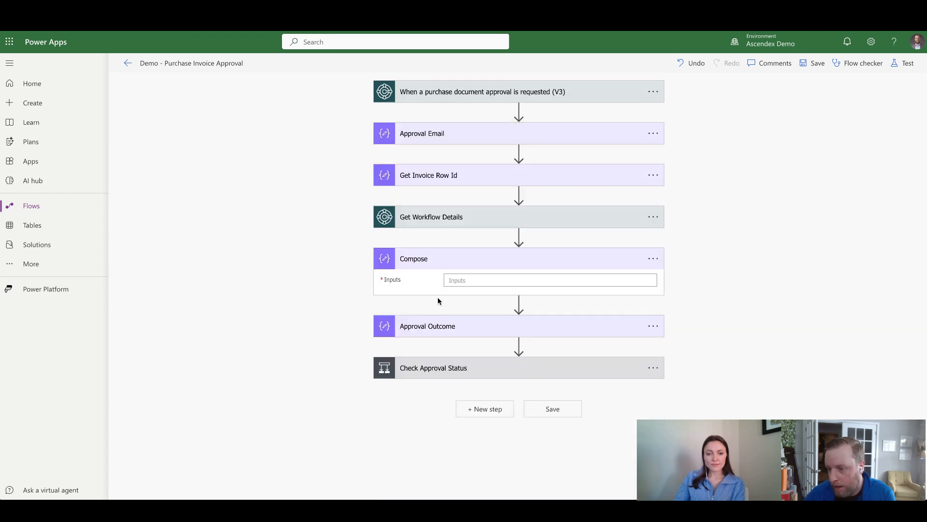
Set the Compose action's input to the vendorInvoiceNumber dynamic value from Get Workflow Details
click(468, 278)
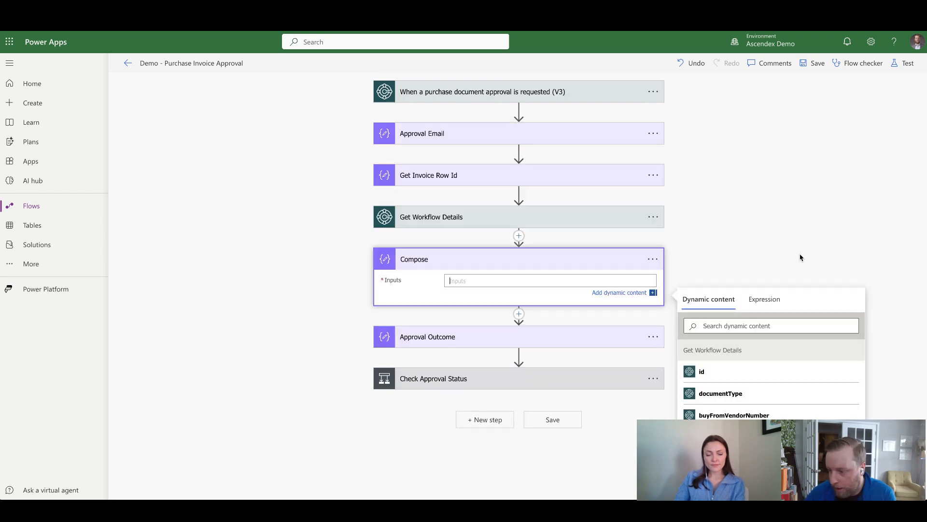
scroll(743, 397, down, 5)
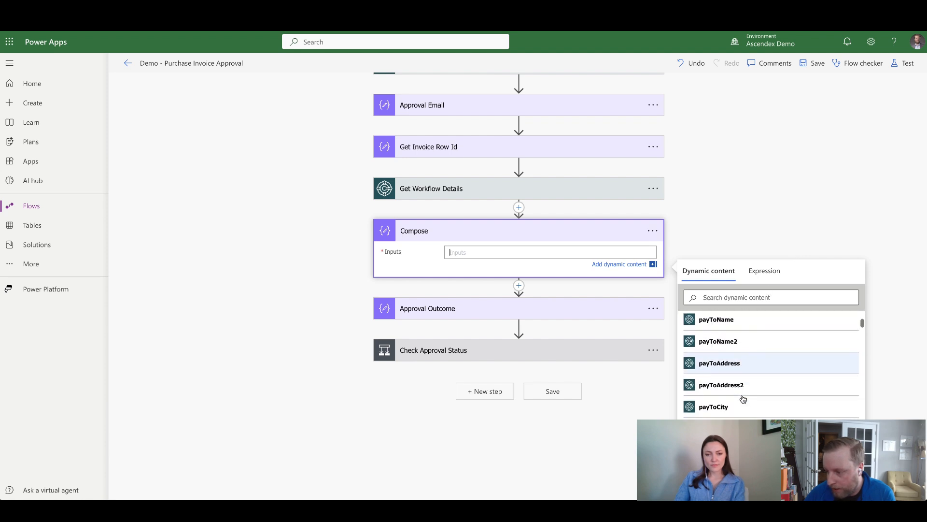
scroll(742, 396, up, 6)
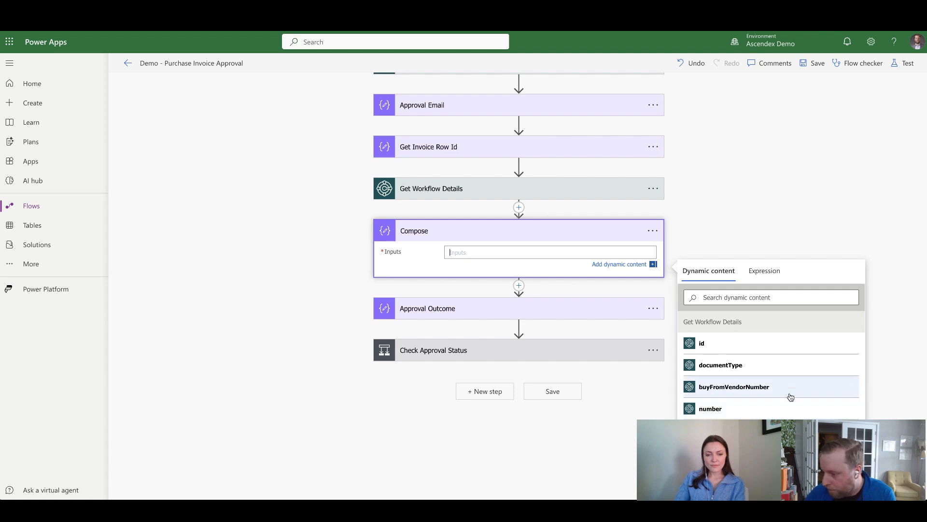
scroll(814, 408, down, 1)
scroll(815, 408, down, 5)
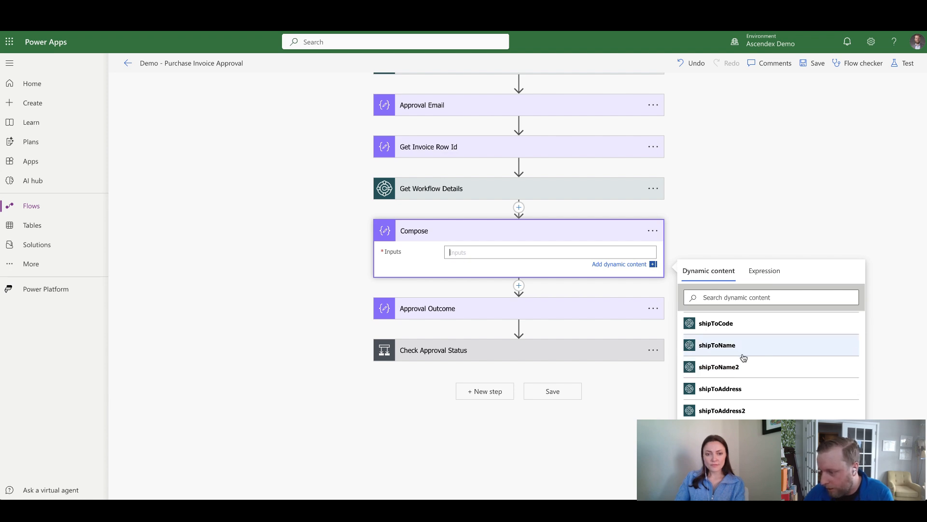
scroll(737, 360, down, 2)
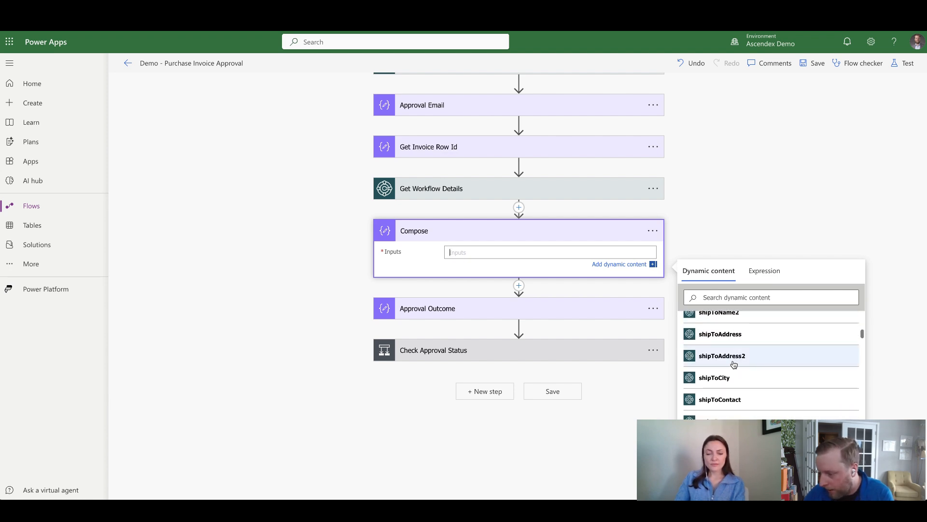
scroll(759, 415, down, 5)
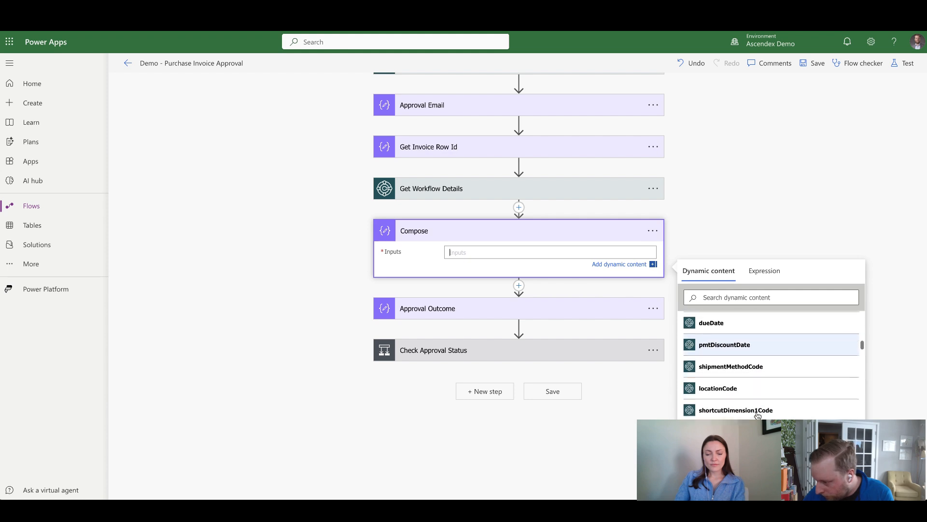
scroll(759, 416, down, 5)
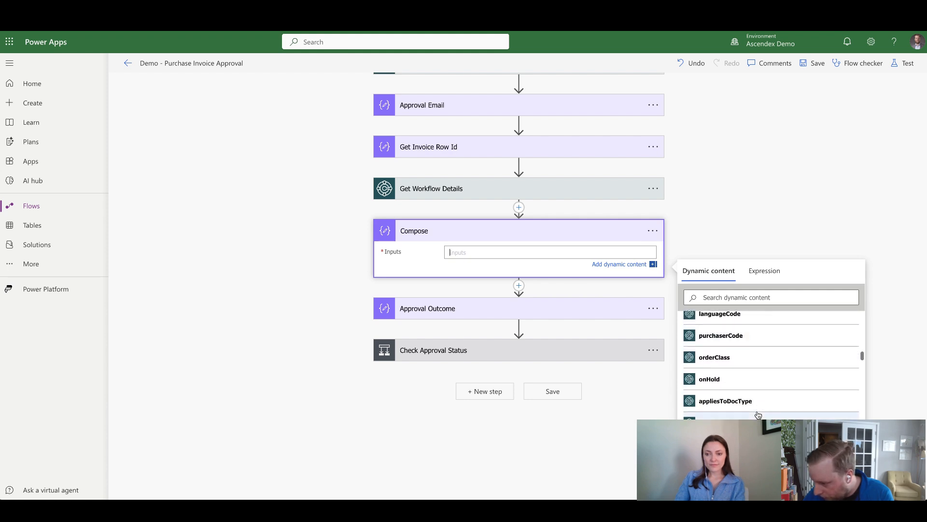
scroll(759, 416, down, 5)
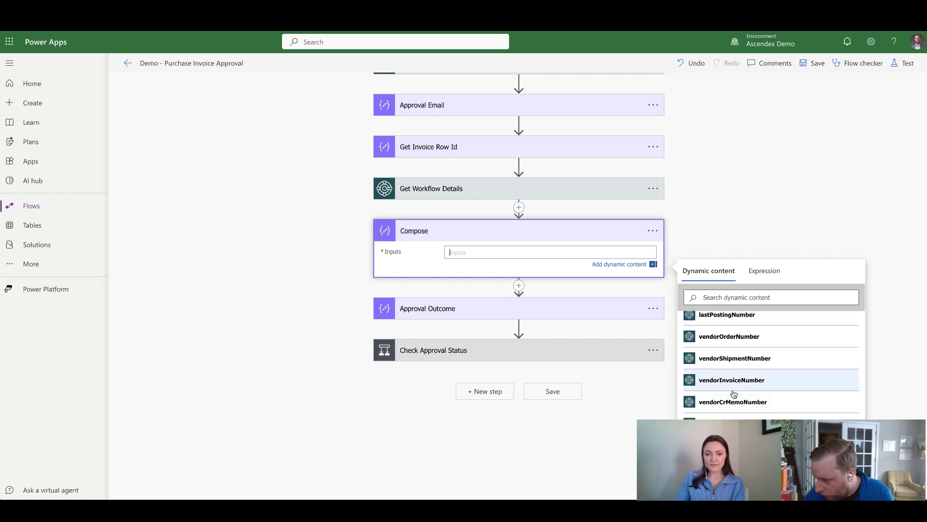
click(728, 381)
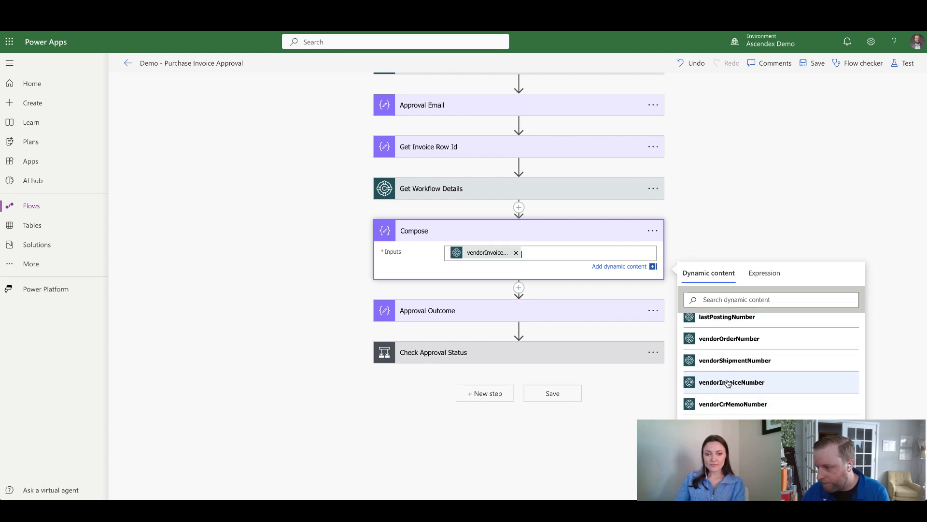
Rename the Compose action as Get Vendor Invoice Number
click(654, 233)
click(659, 265)
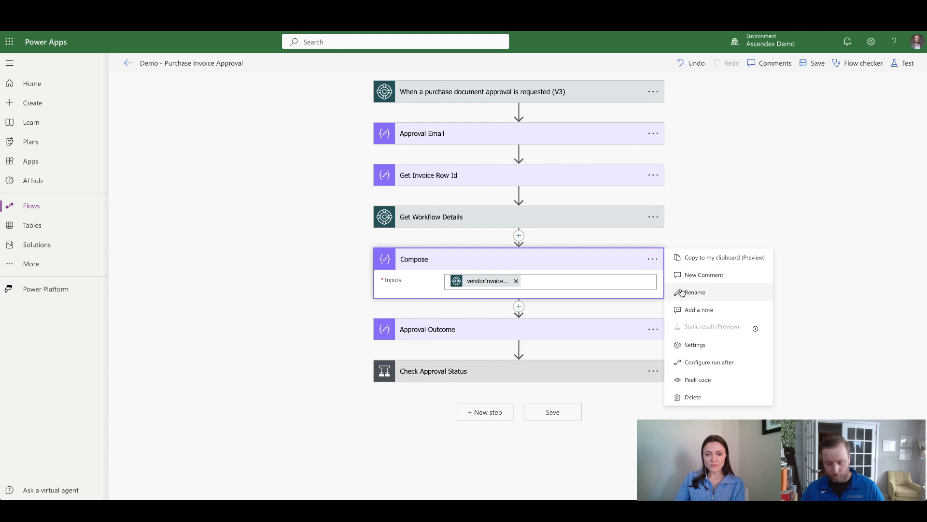
click(708, 296)
text(Get Vendor Invoice Num)
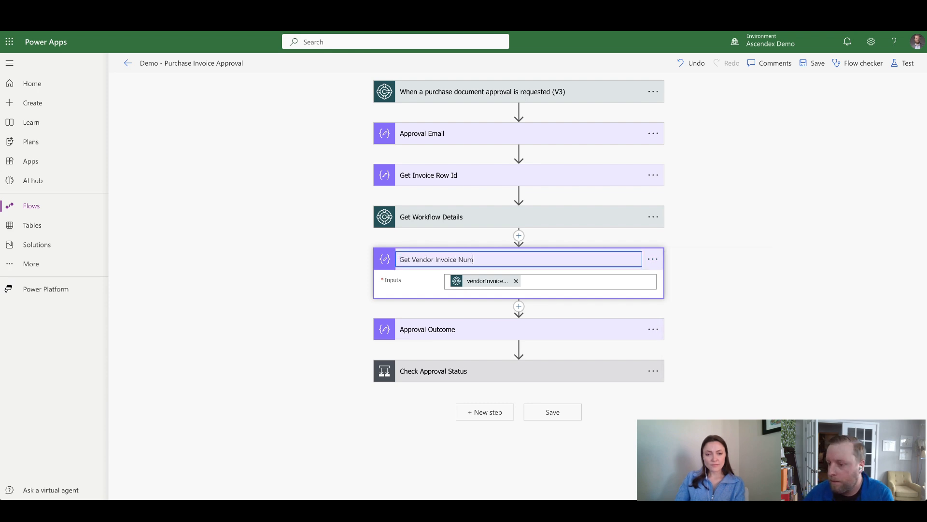
text(ber)
click(520, 312)
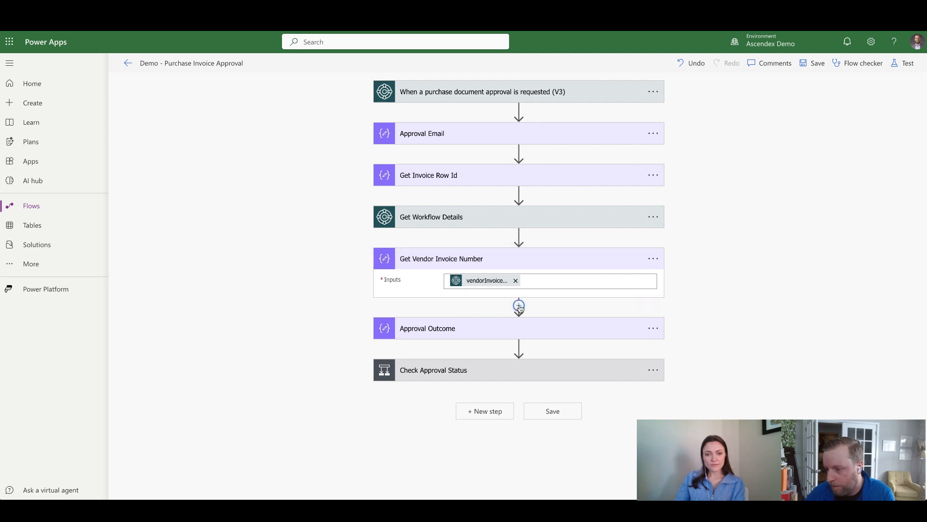
Add another Compose data operation between the Get Vendor Invoice Number and Approval Outcome actions
click(519, 305)
click(512, 320)
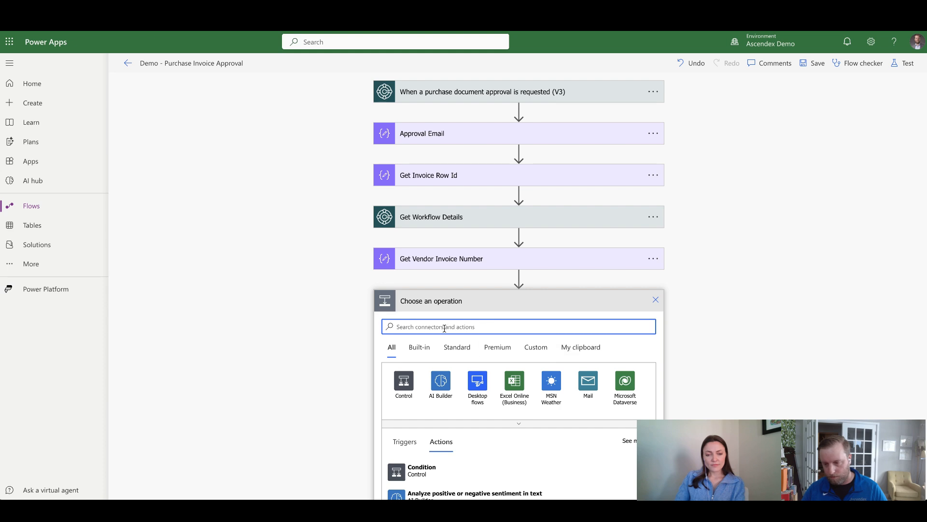
text(compose)
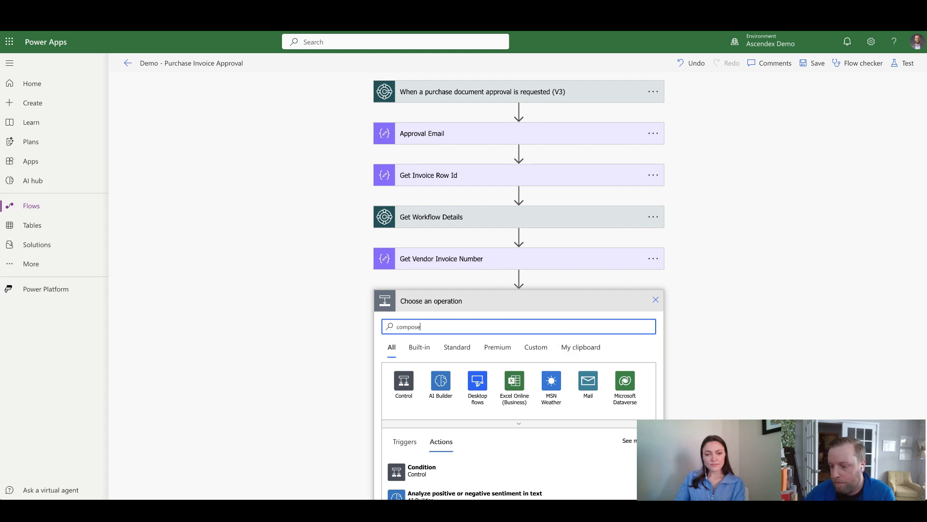
scroll(380, 315, down, 1)
click(453, 405)
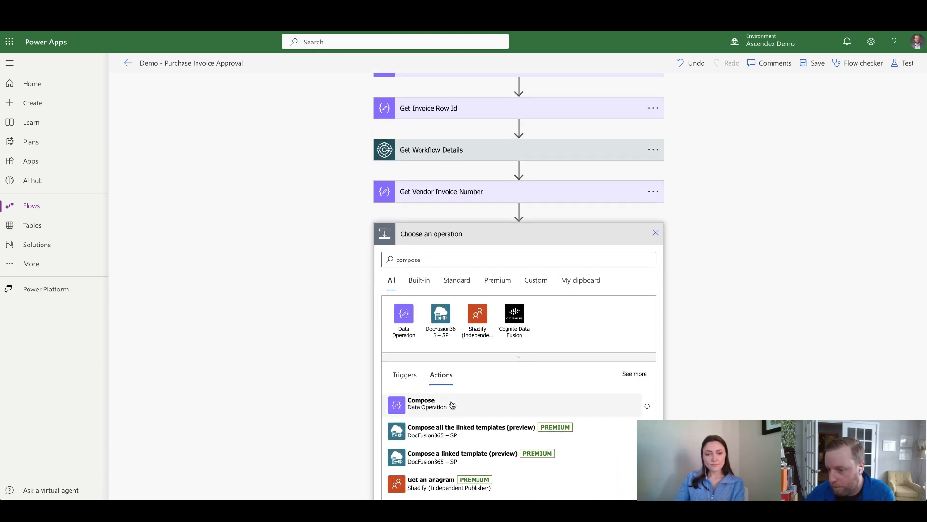
Set the new Compose action's input to the buyFromVendorName dynamic value from Get Workflow Details
click(477, 321)
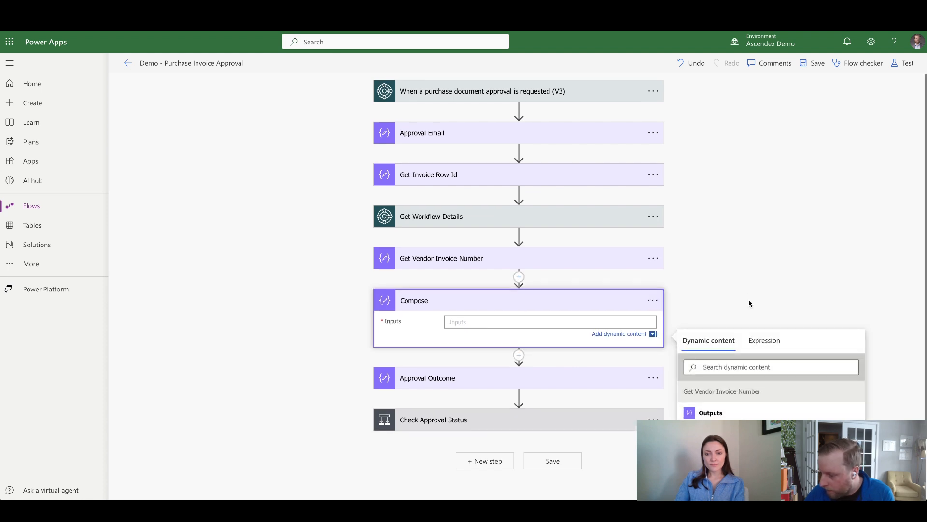
scroll(749, 304, down, 2)
scroll(771, 367, down, 5)
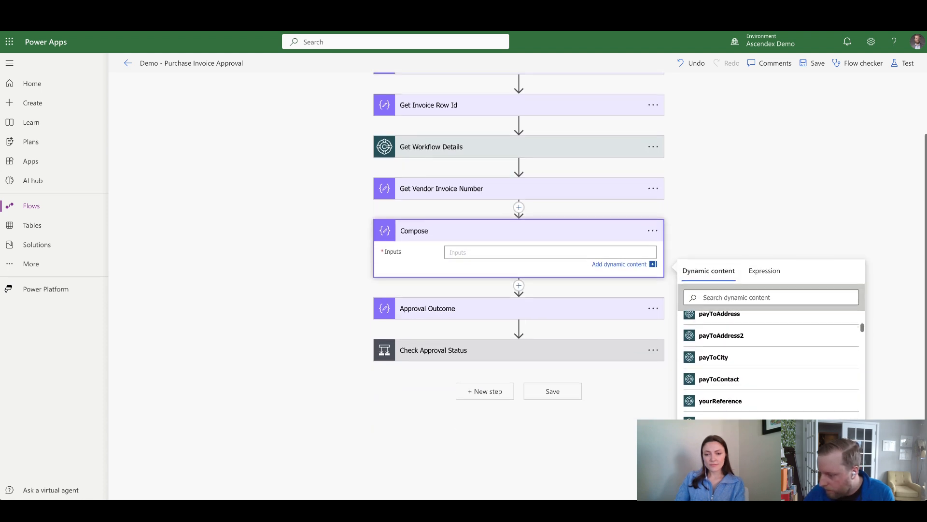
scroll(772, 367, down, 10)
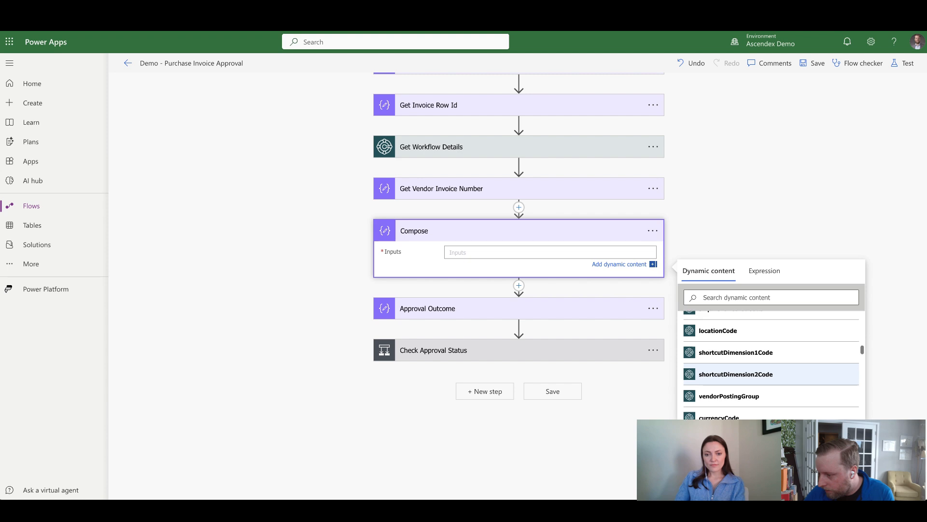
scroll(771, 374, down, 10)
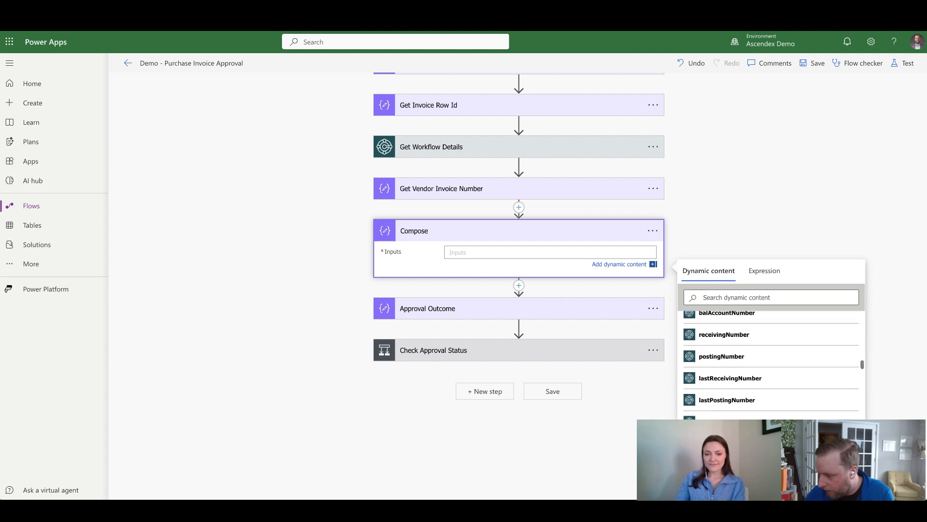
scroll(771, 386, down, 10)
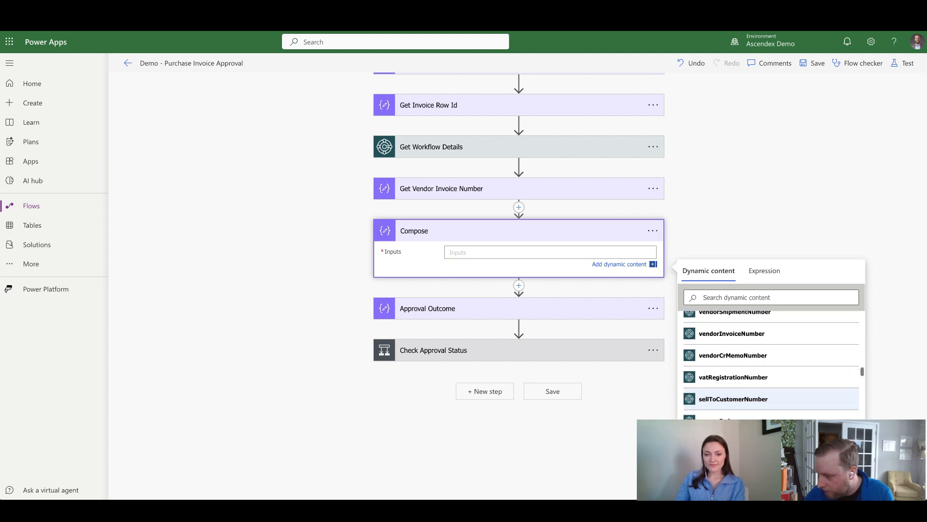
scroll(771, 394, down, 10)
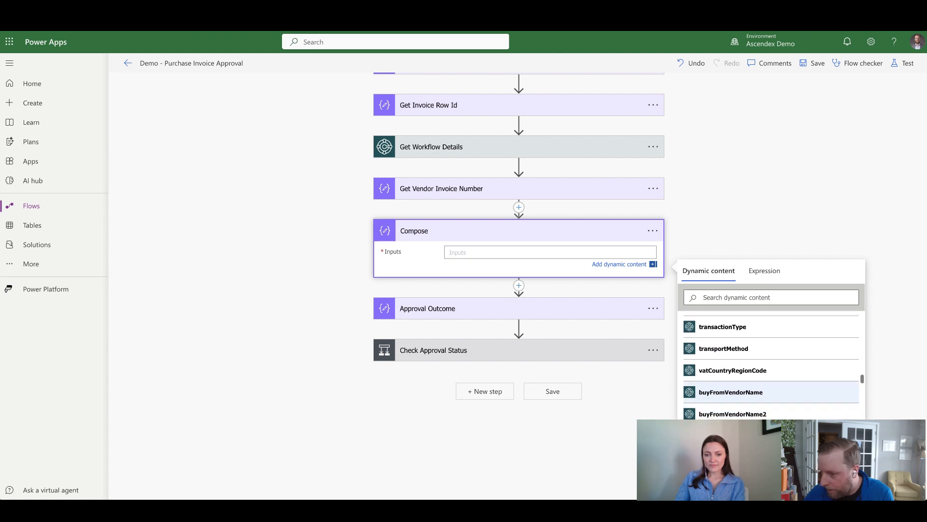
click(720, 393)
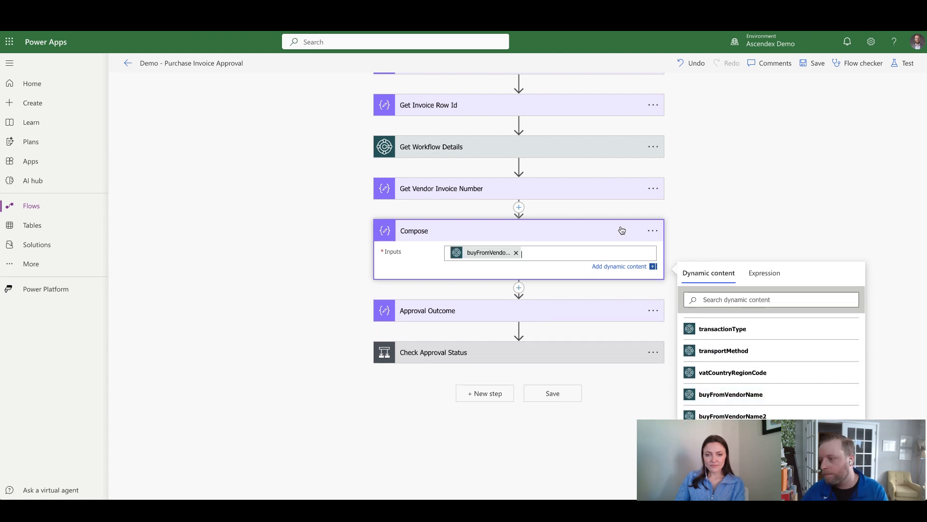
Rename the Compose action holding the buy-from vendor name as Get Vendor Name
click(659, 244)
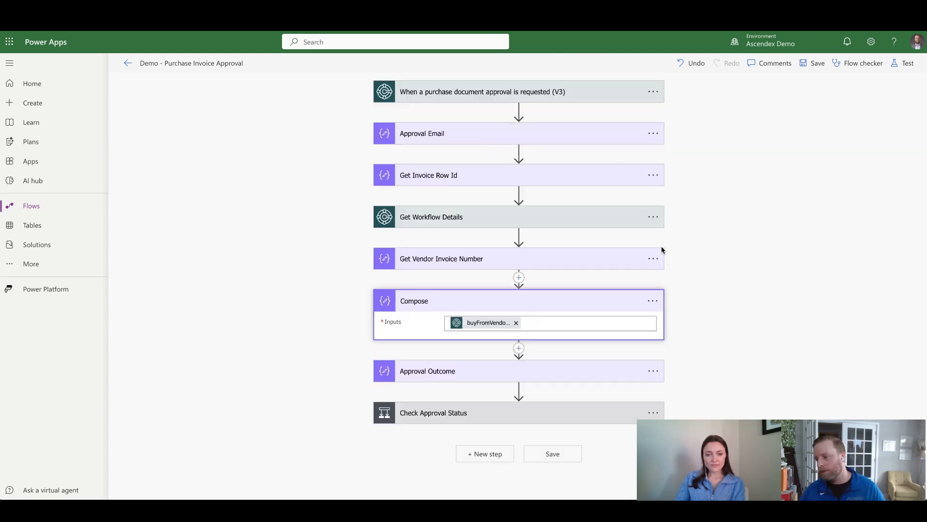
click(652, 301)
click(703, 333)
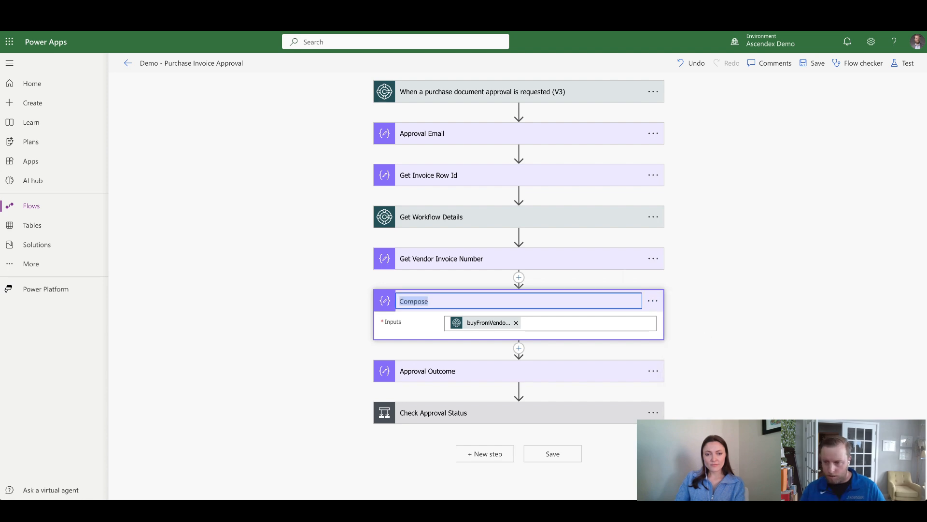
text(Get Vendor Name)
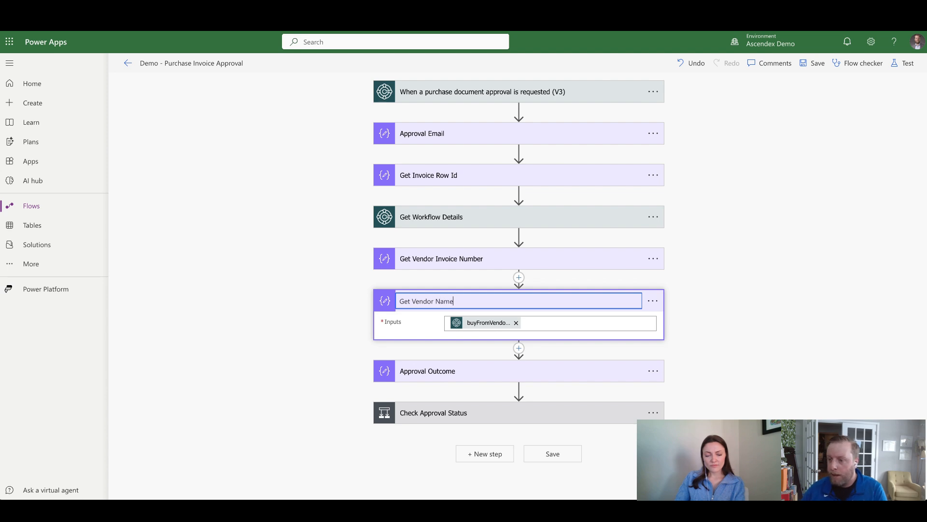
key(Return)
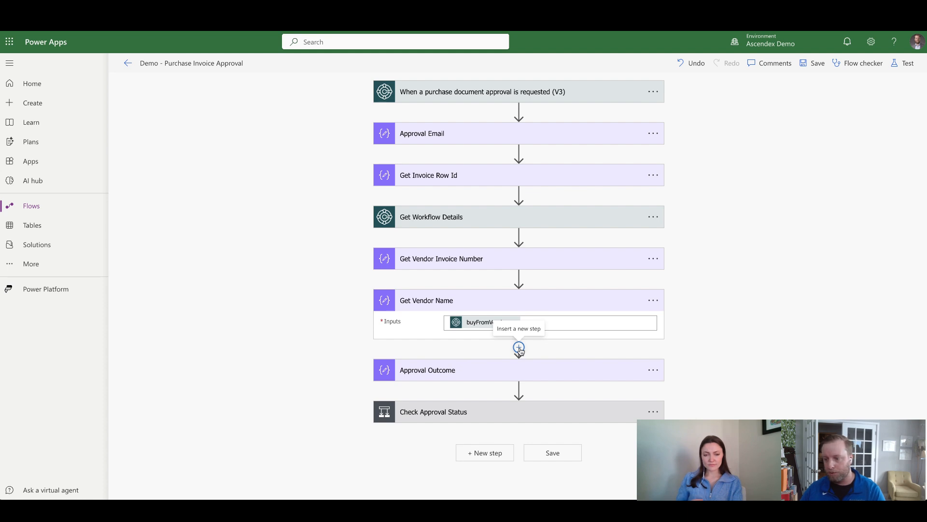
Add a Start and wait for an approval action after Get Vendor Name with the approval type Approve/Reject - Everyone must approve
click(519, 347)
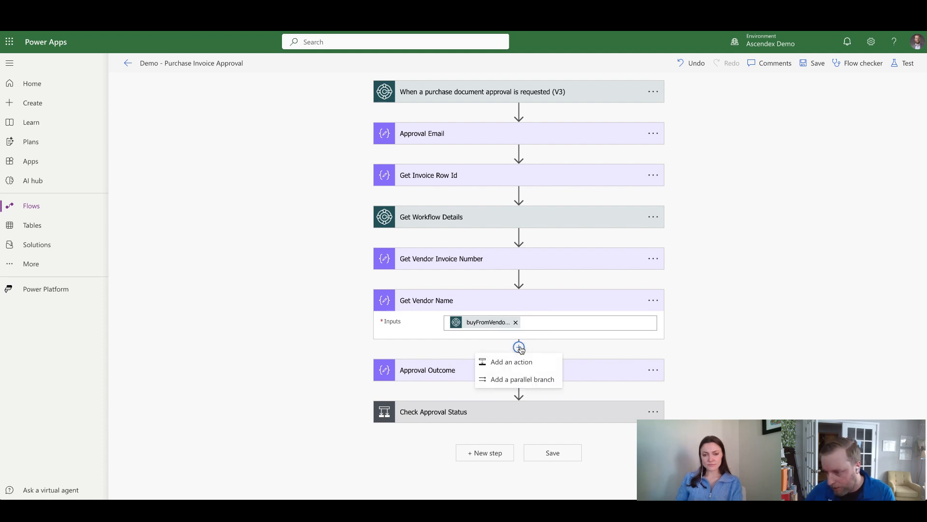
click(505, 362)
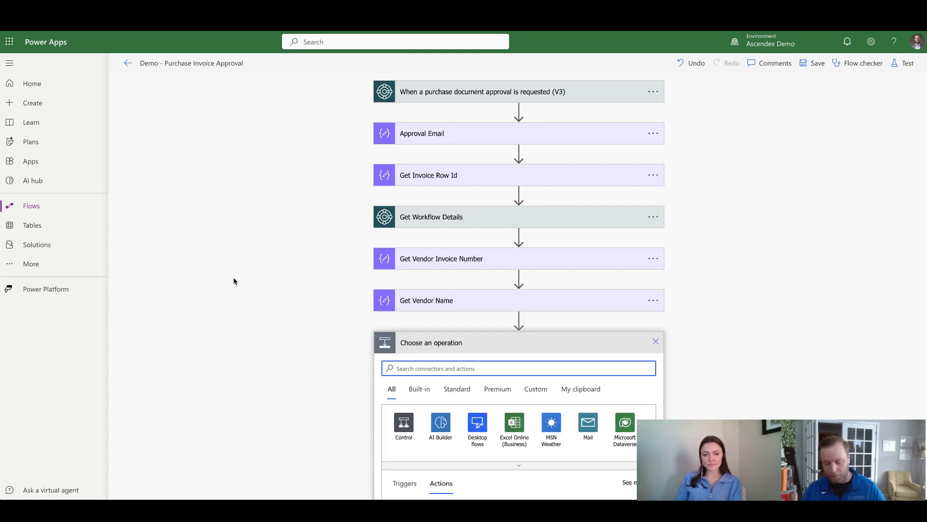
text(approval)
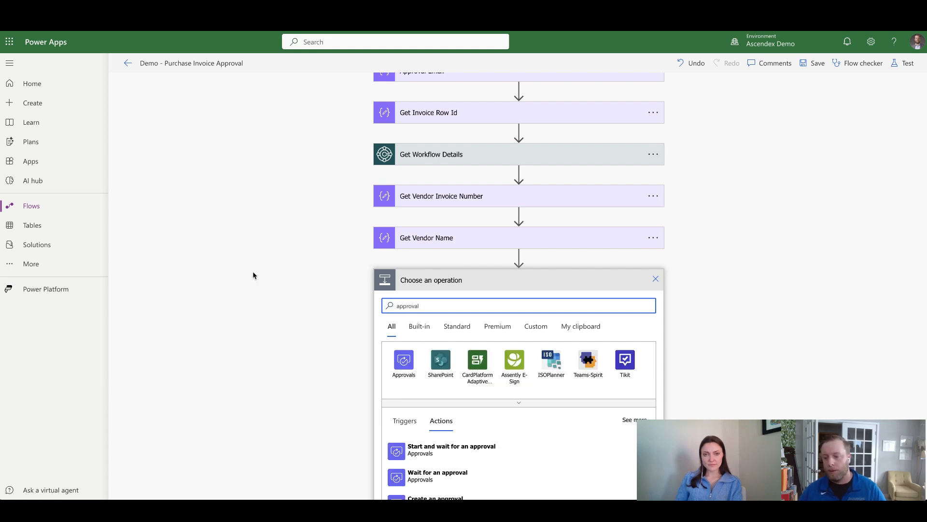
click(402, 317)
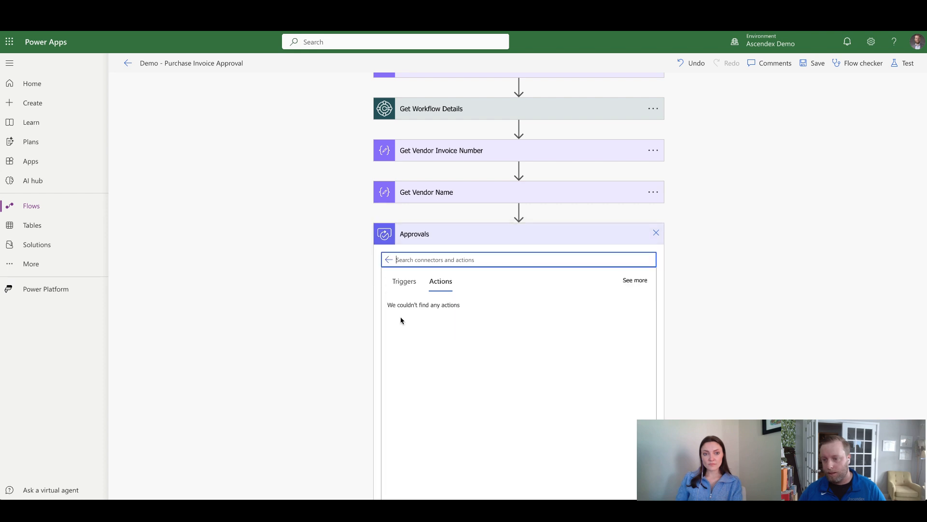
scroll(351, 308, down, 1)
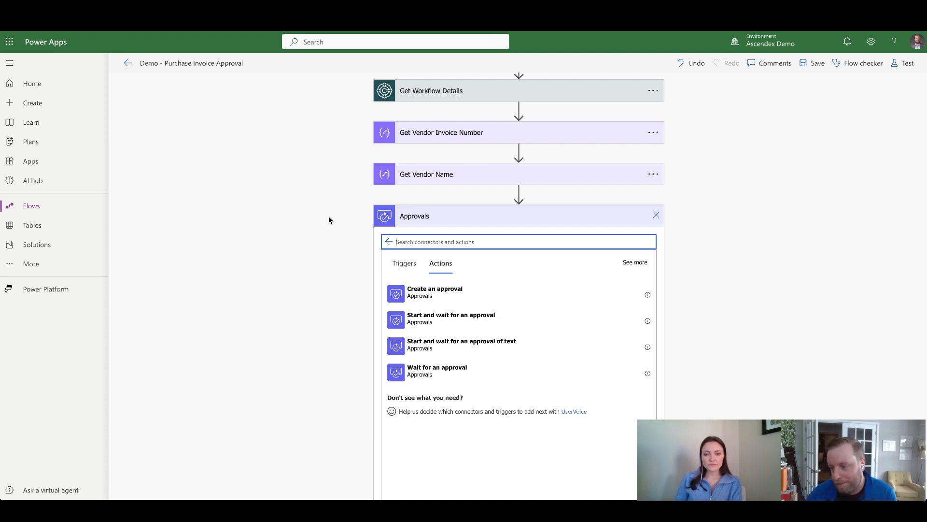
scroll(328, 220, down, 1)
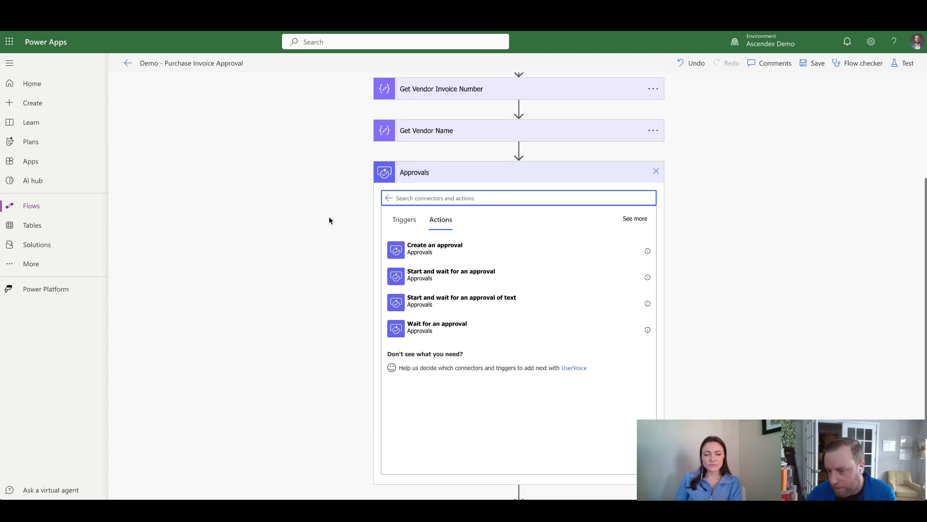
click(428, 276)
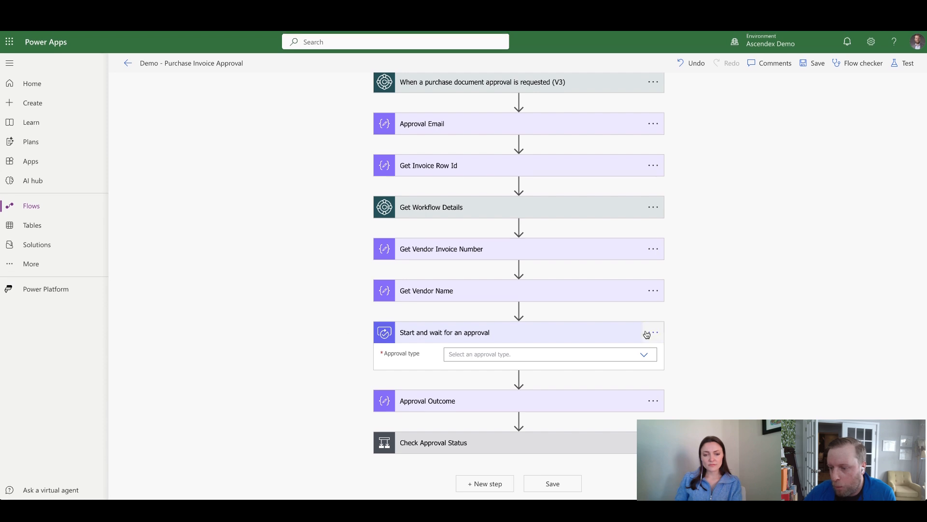
click(644, 356)
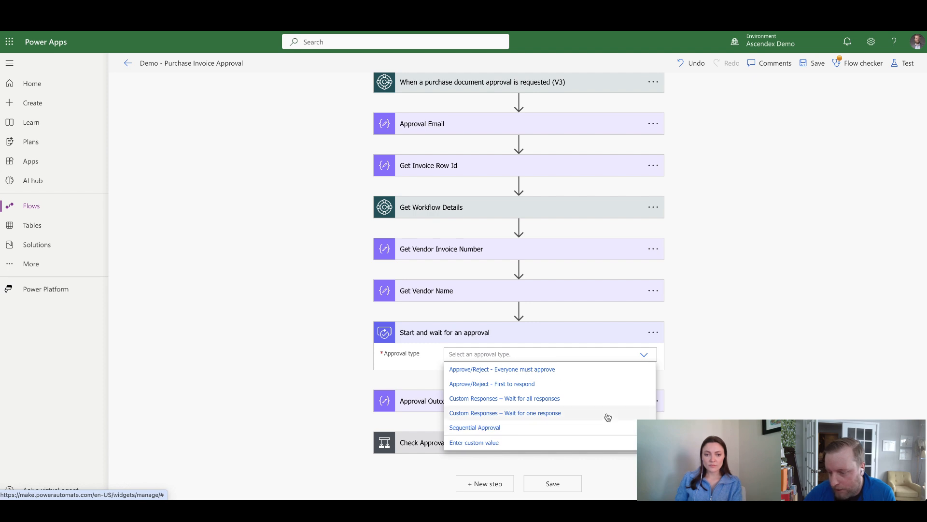
click(510, 370)
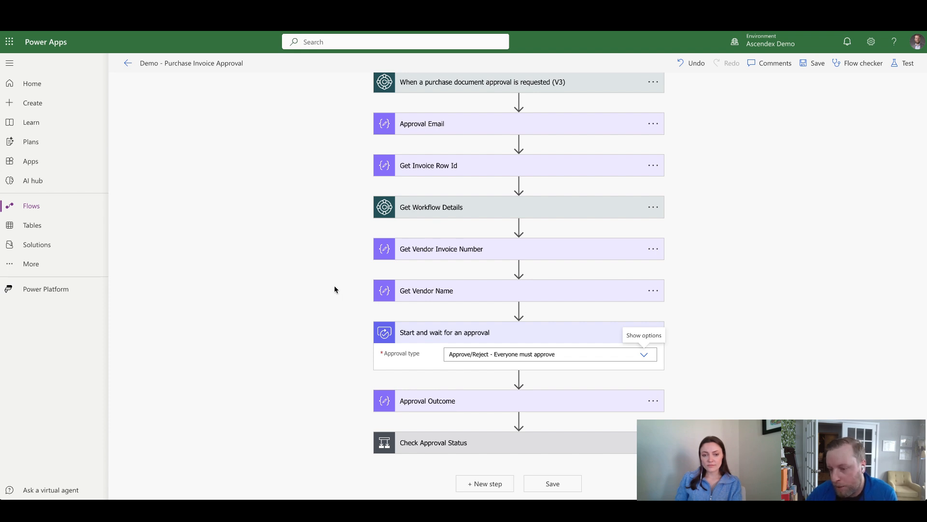
Set the approval's title to "Approval Request for Invoice [Outputs] from Vendor [Outputs]", inserting Compose Outputs dynamic values for the invoice and vendor
scroll(328, 308, down, 1)
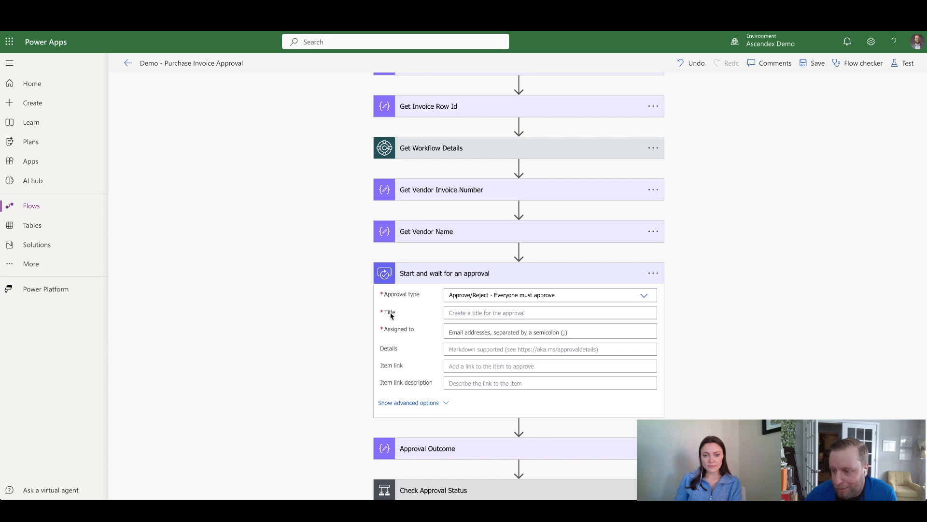
click(493, 313)
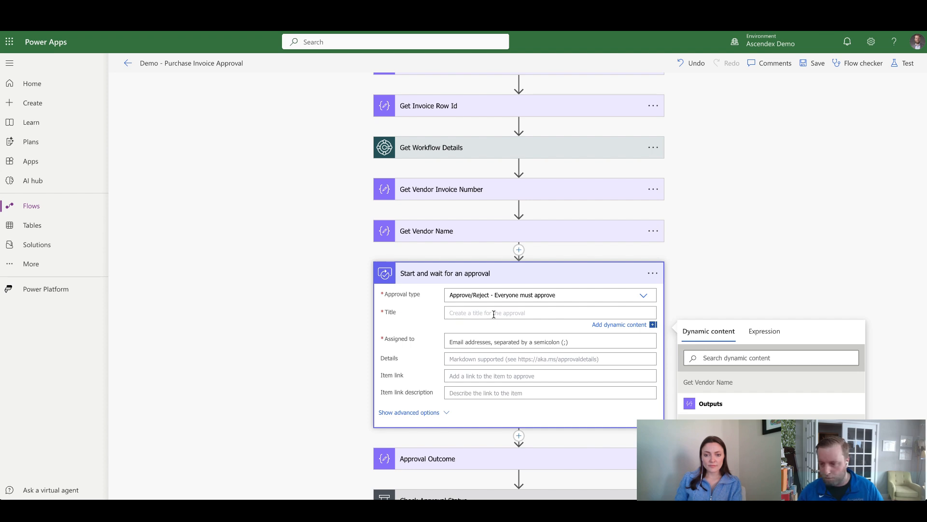
text(Approval Re)
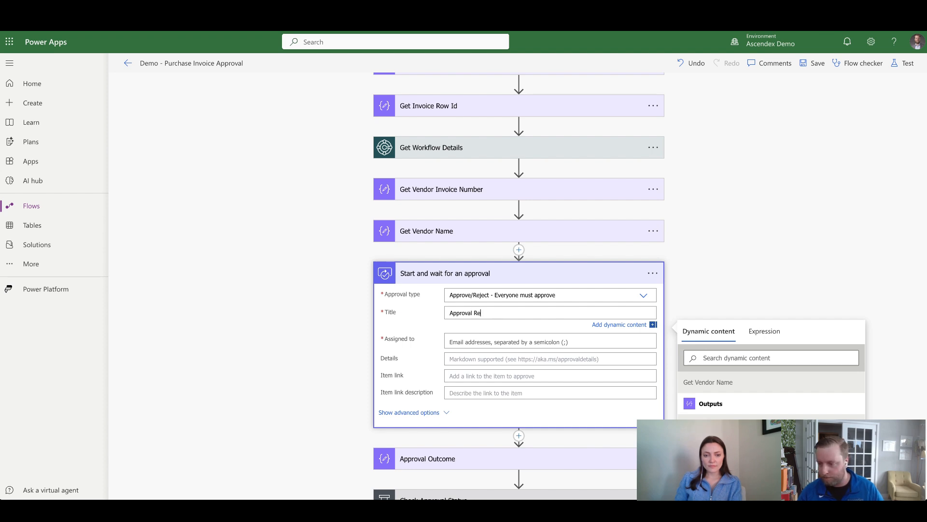
text(quest for Invoice)
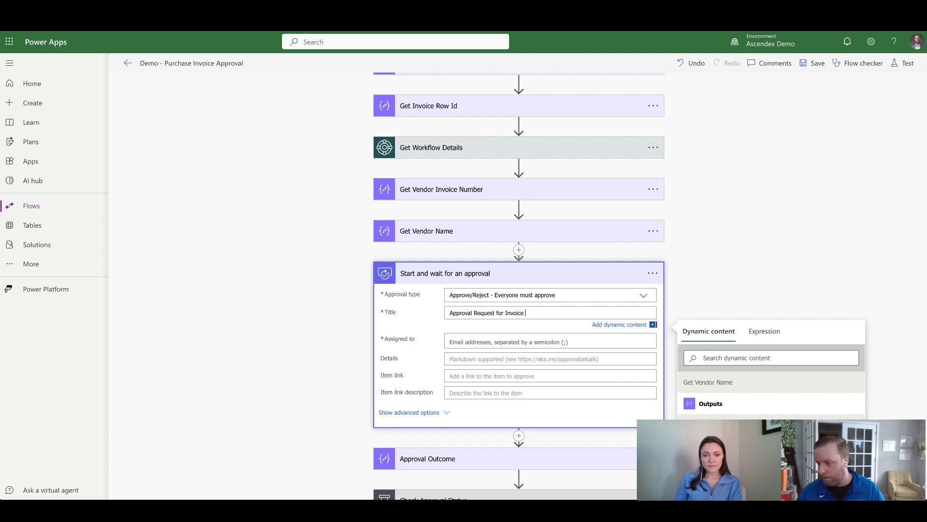
click(695, 404)
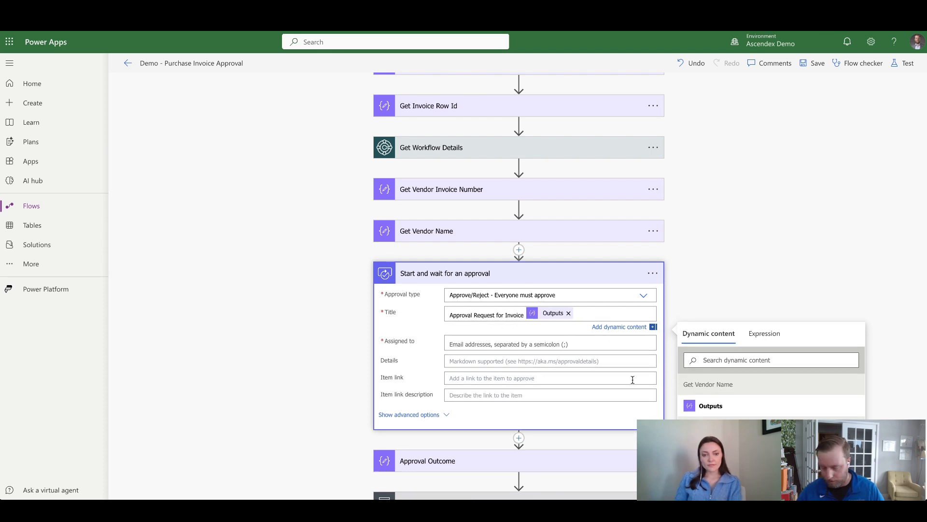
text(f)
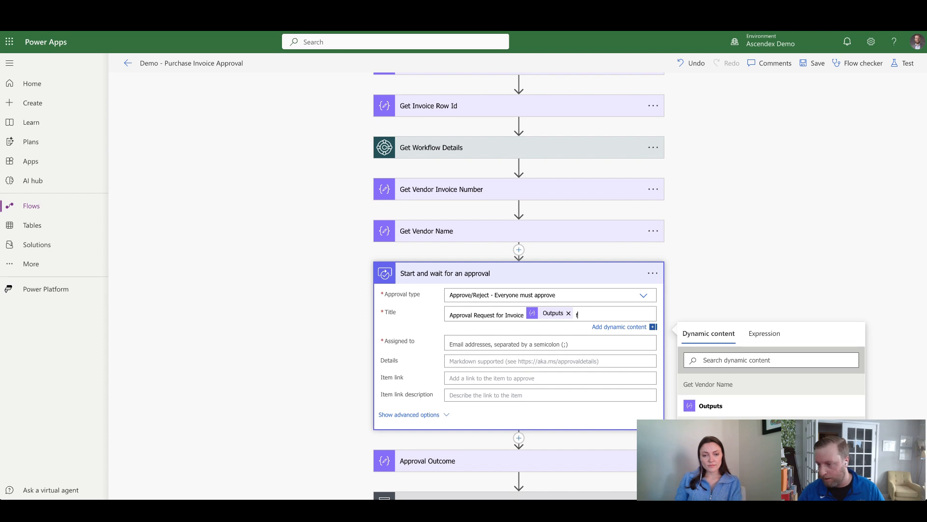
text(rom Vendor.)
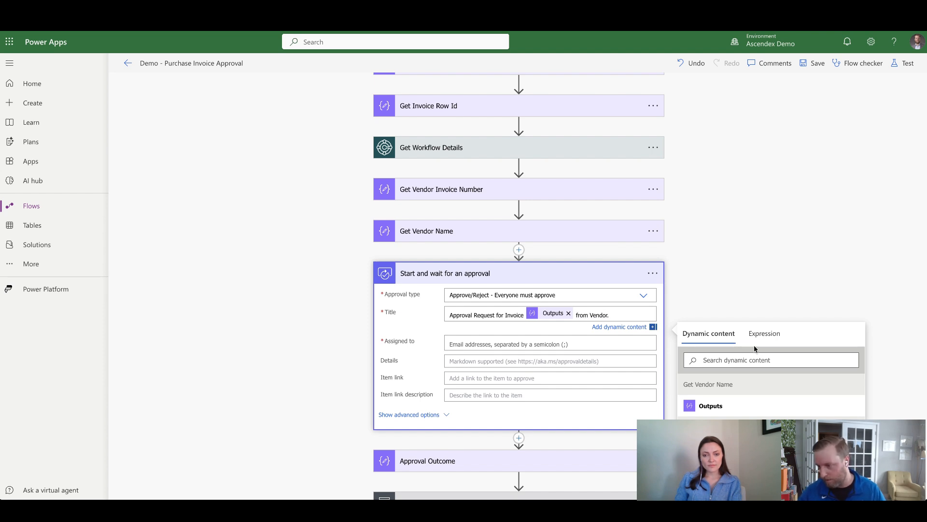
key(BackSpace)
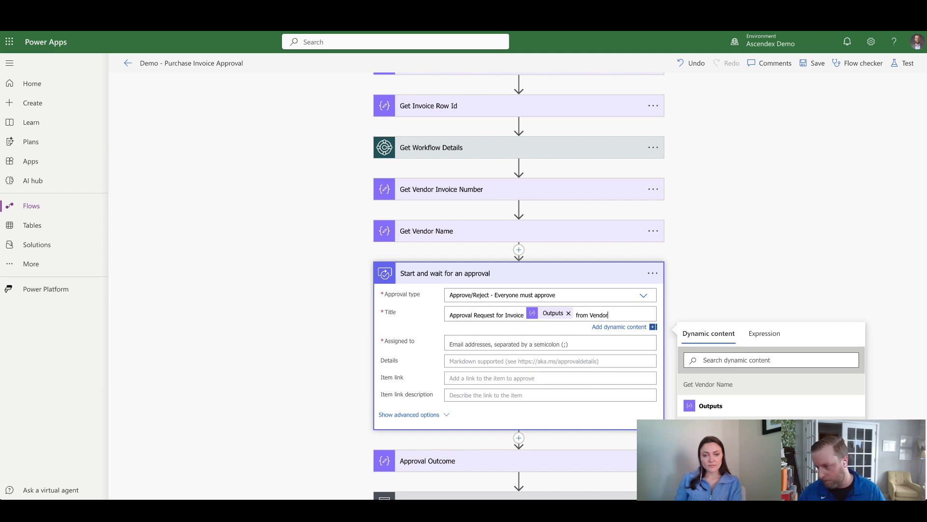
click(758, 406)
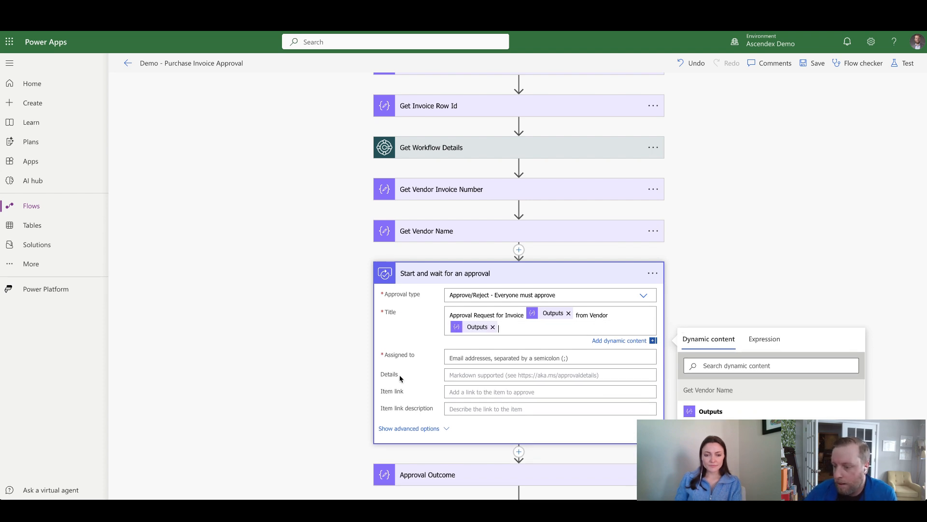
Assign the approval to the Outputs dynamic value from the Approval Email action
click(484, 358)
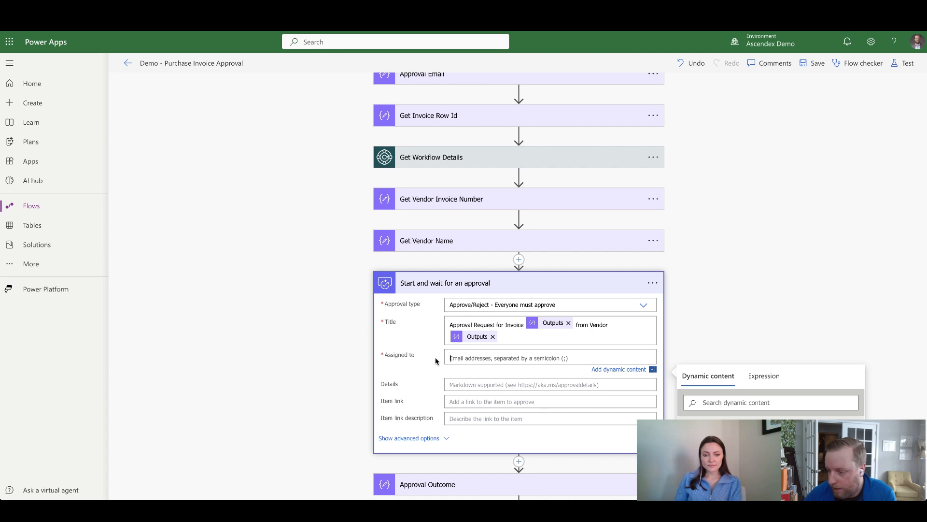
scroll(739, 341, down, 1)
scroll(739, 337, down, 1)
scroll(752, 411, down, 10)
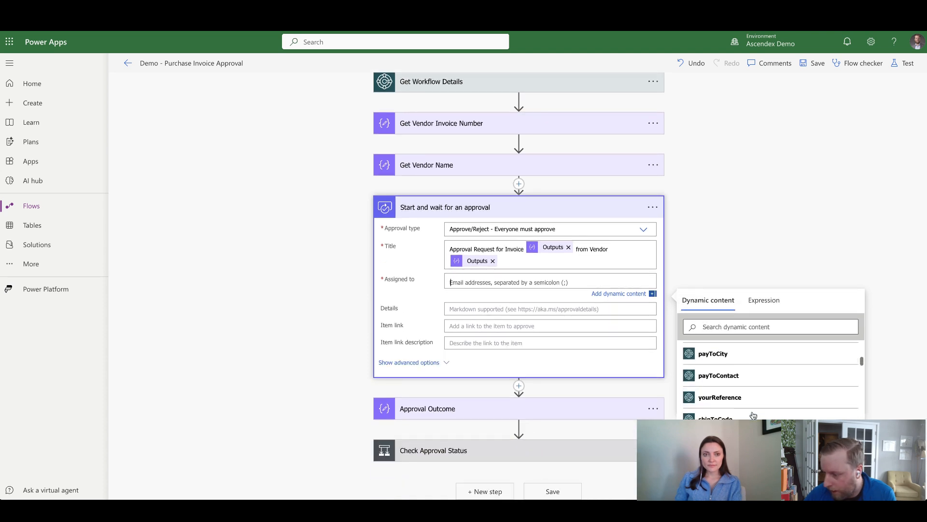
scroll(752, 411, down, 5)
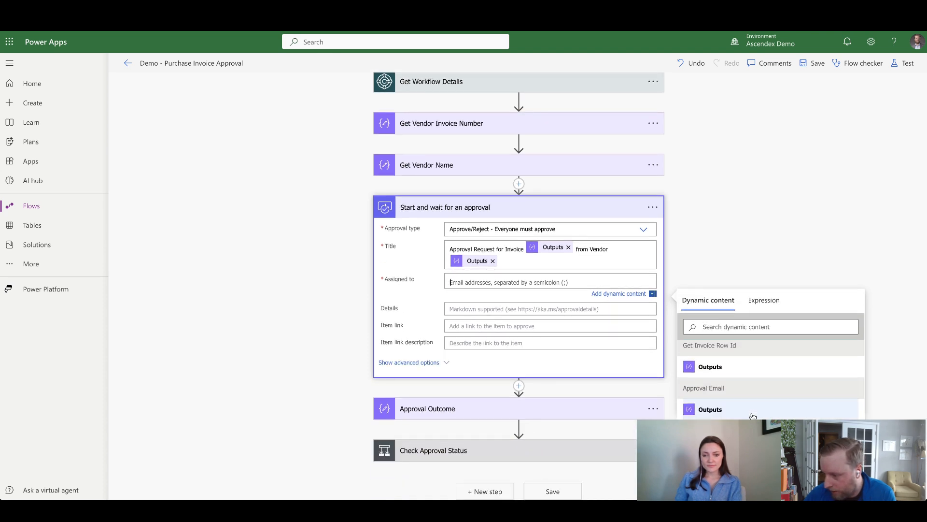
click(717, 428)
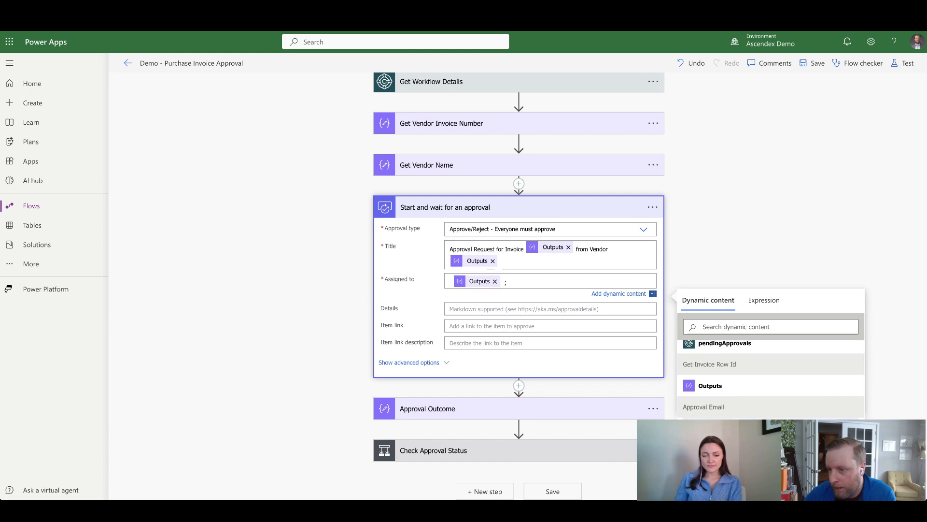
click(436, 300)
scroll(425, 304, up, 4)
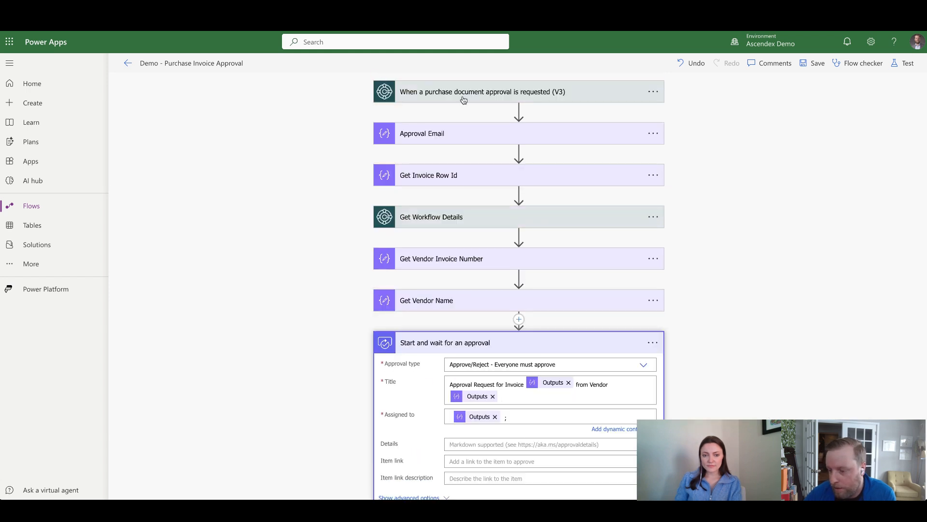
scroll(347, 256, down, 4)
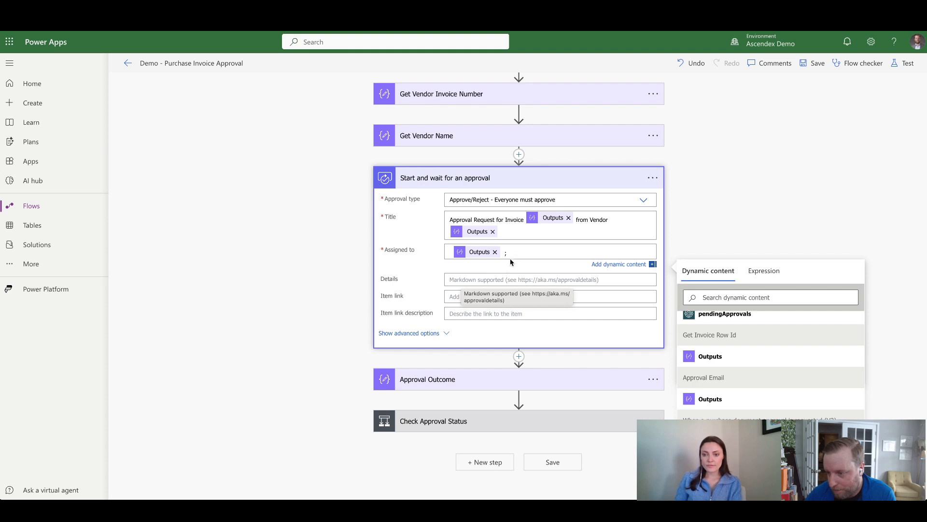
Copy the full approval title, including both Outputs values, into the approval's Details field
click(467, 279)
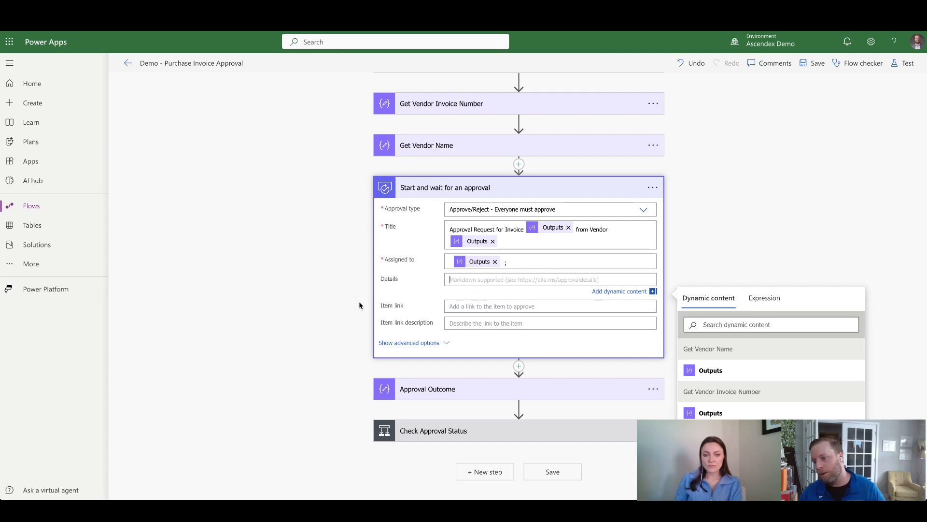
triple_click(511, 241)
key(ctrl+c)
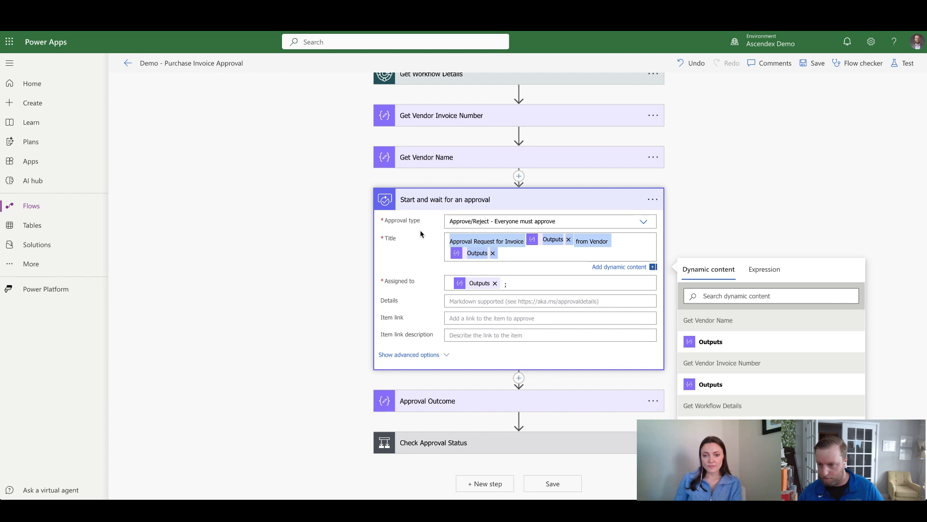
click(462, 301)
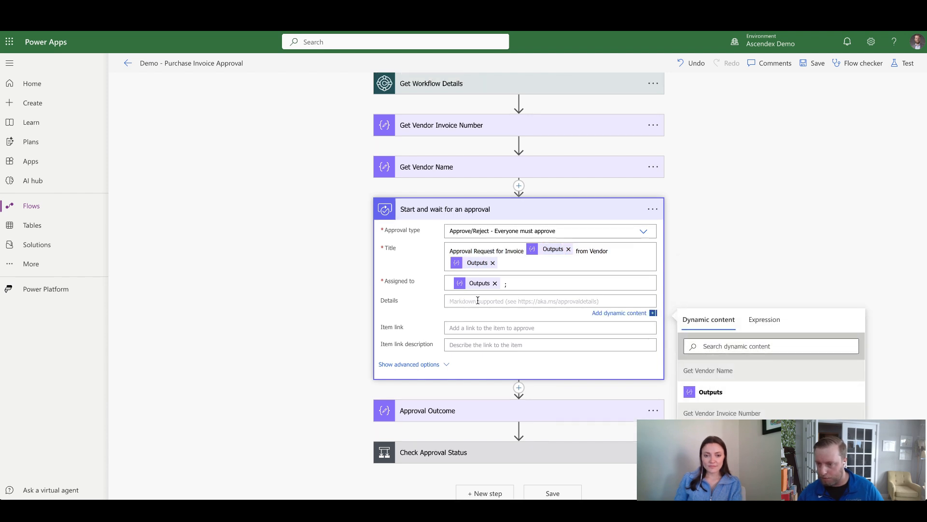
key(ctrl+v)
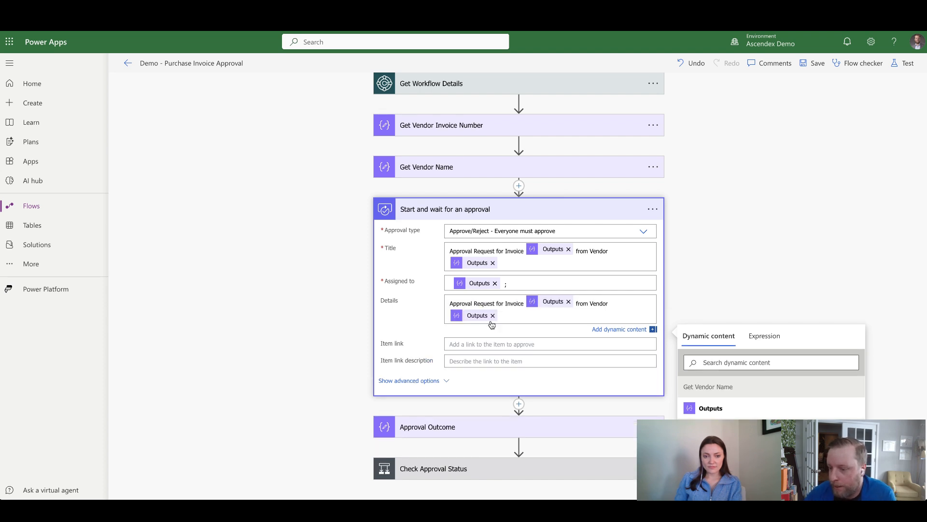
Show the approval action's advanced options and examine the requestor, notification, reassignment and attachment settings
click(413, 381)
scroll(389, 345, down, 2)
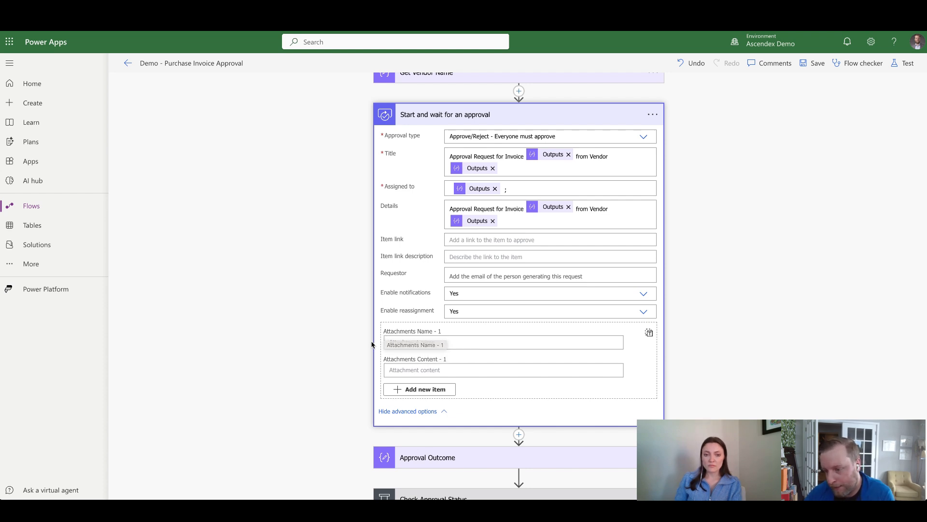
scroll(335, 328, up, 1)
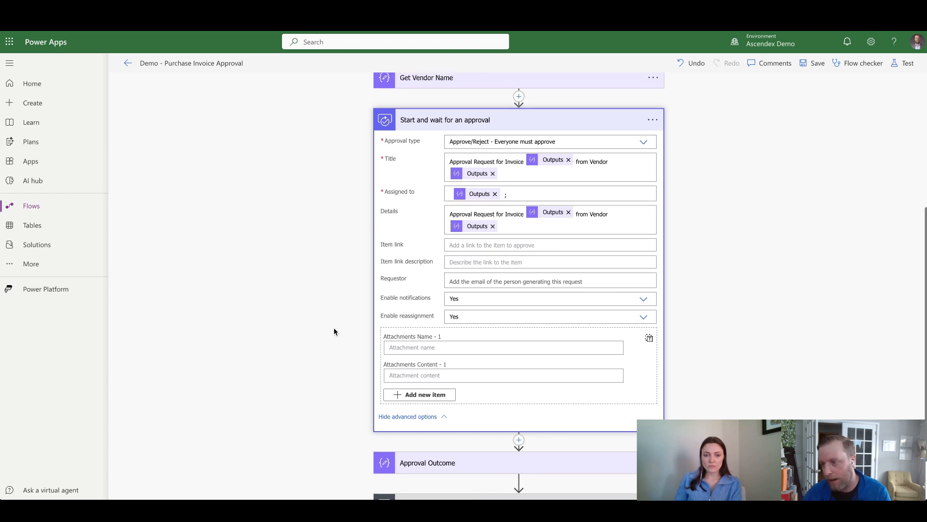
scroll(334, 328, down, 1)
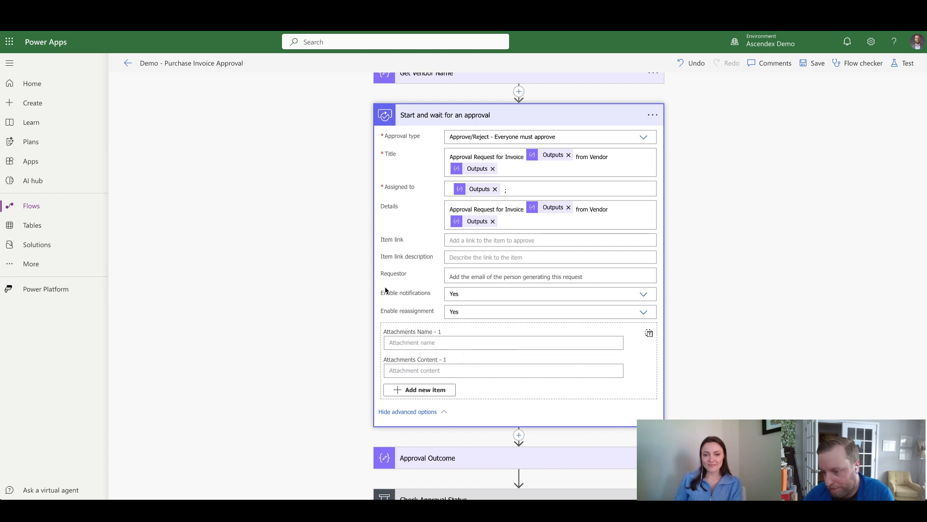
scroll(368, 287, down, 1)
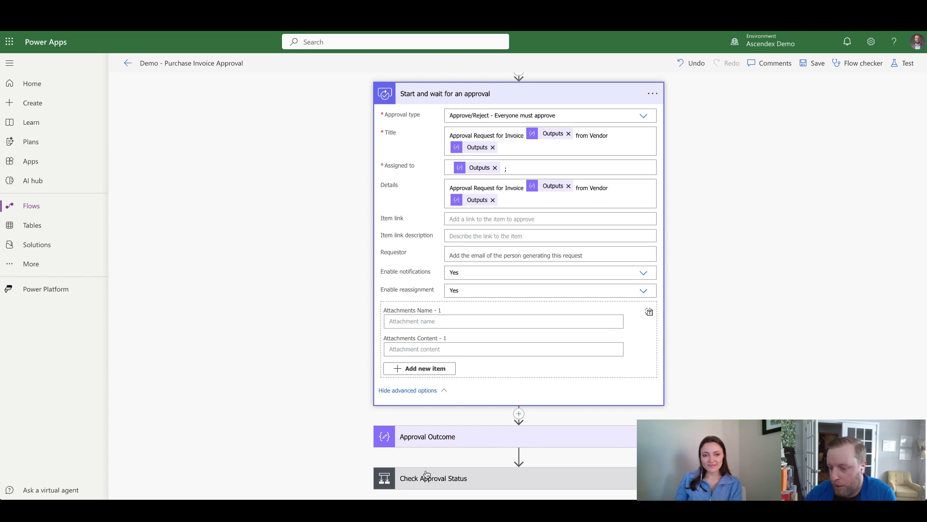
Expand the Approval Outcome action and clear the fixed text from its Inputs field
click(435, 442)
scroll(411, 410, down, 1)
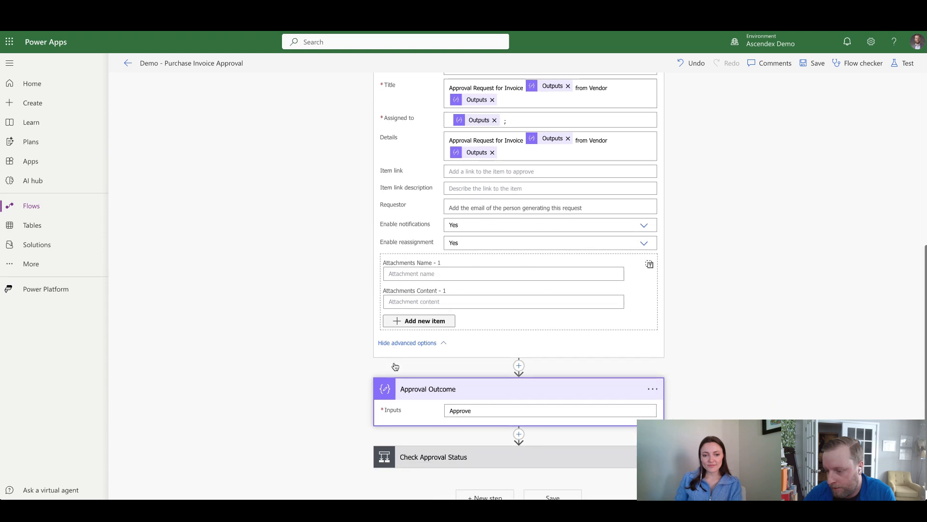
drag(491, 395, 383, 386)
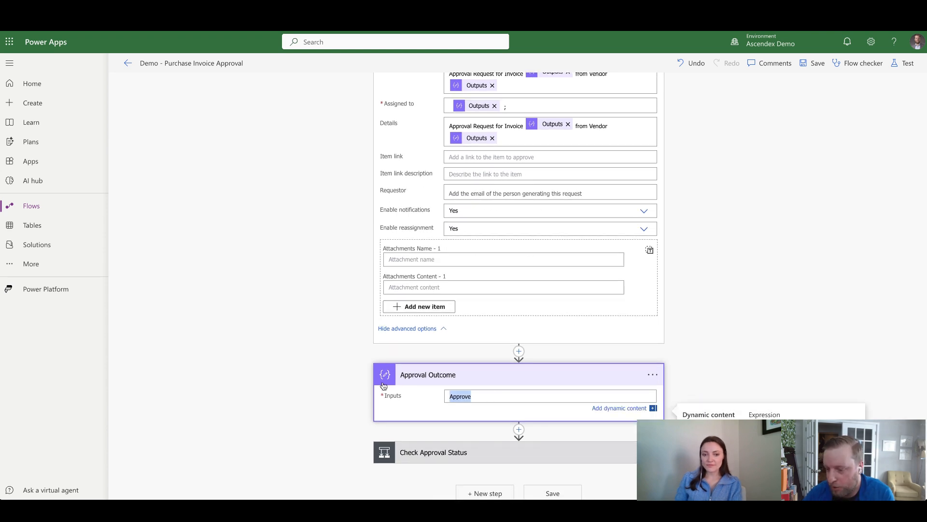
key(BackSpace)
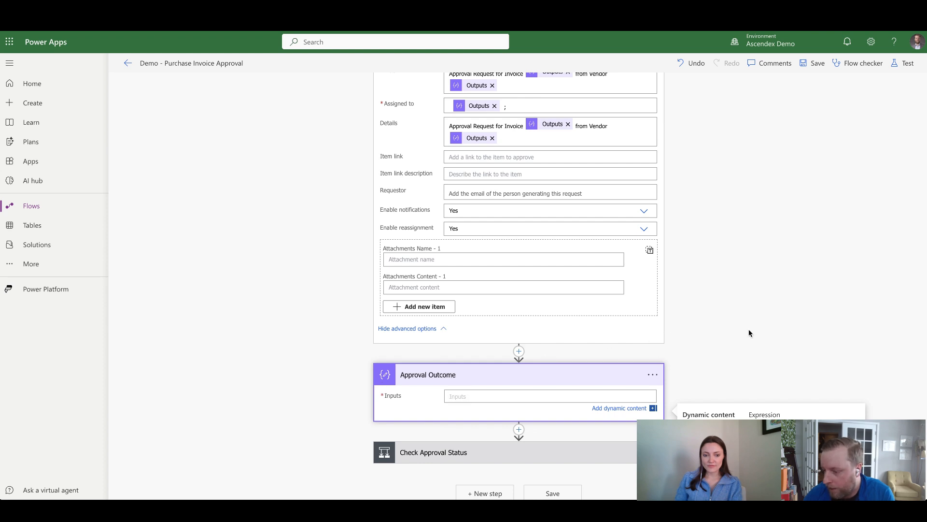
Set the Approval Outcome input to the Outcome dynamic value from Start and wait for an approval
scroll(749, 332, down, 3)
scroll(748, 333, down, 1)
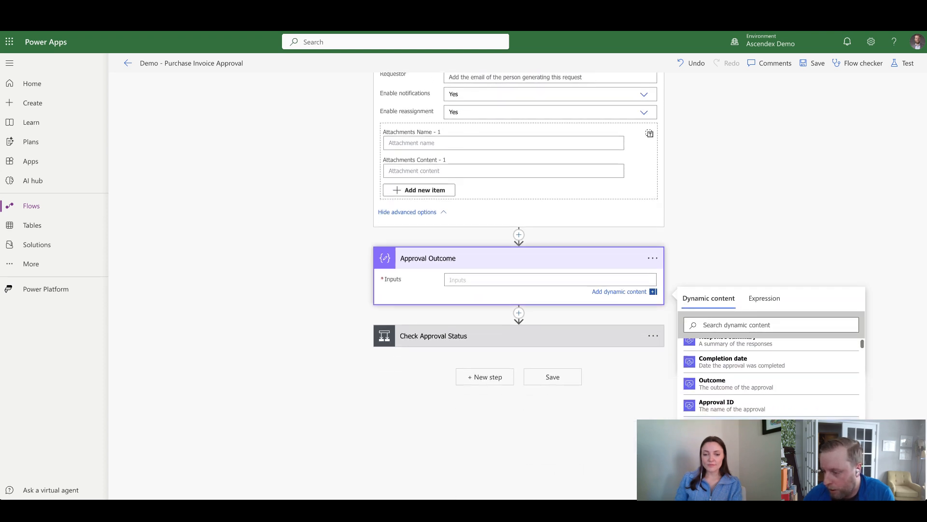
scroll(771, 376, down, 1)
scroll(771, 376, down, 1)
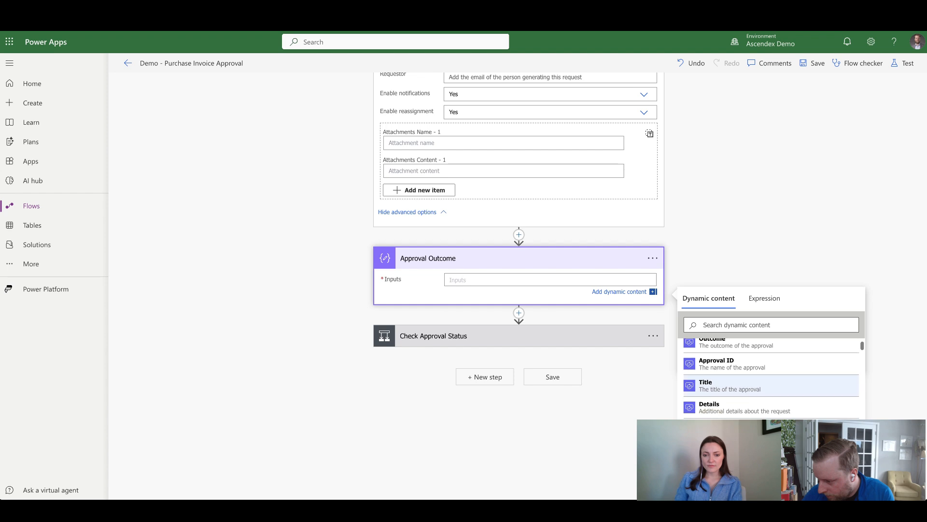
scroll(771, 376, down, 5)
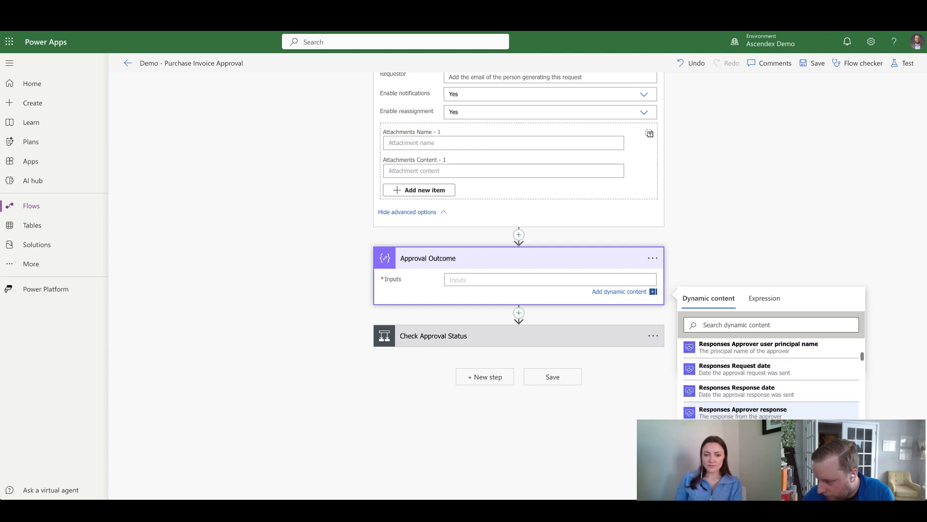
scroll(771, 377, down, 1)
scroll(771, 376, down, 1)
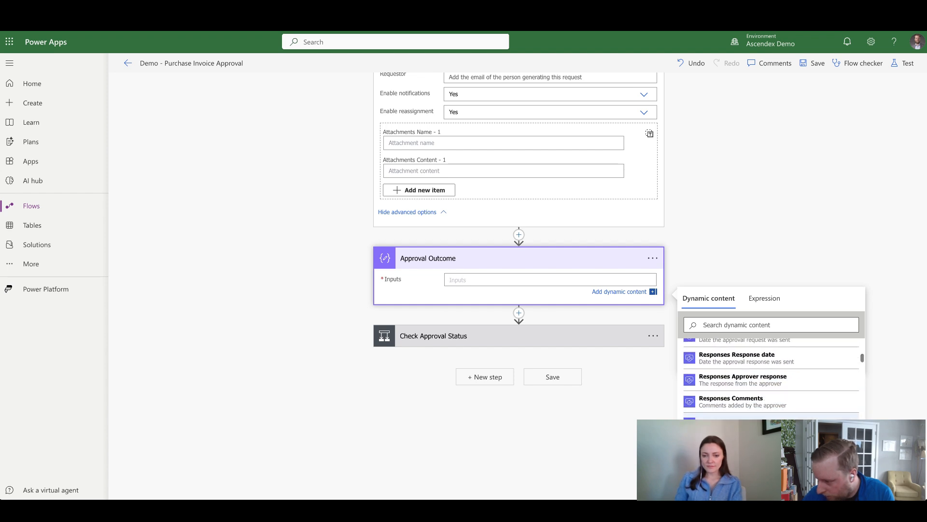
scroll(772, 377, down, 3)
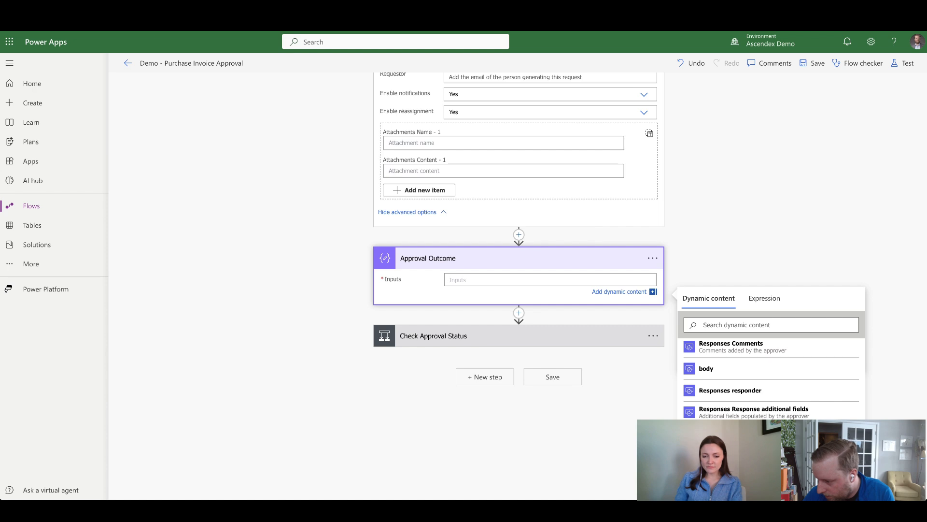
scroll(771, 376, up, 8)
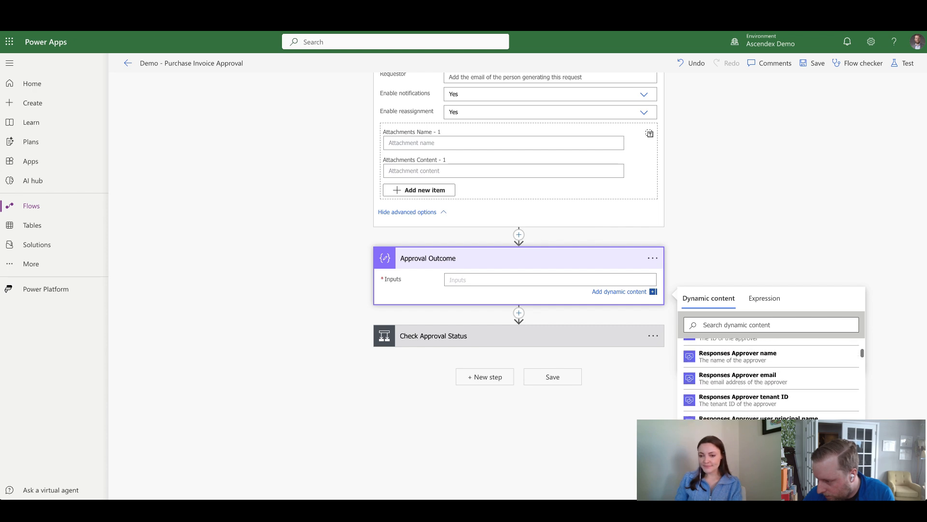
scroll(772, 377, up, 4)
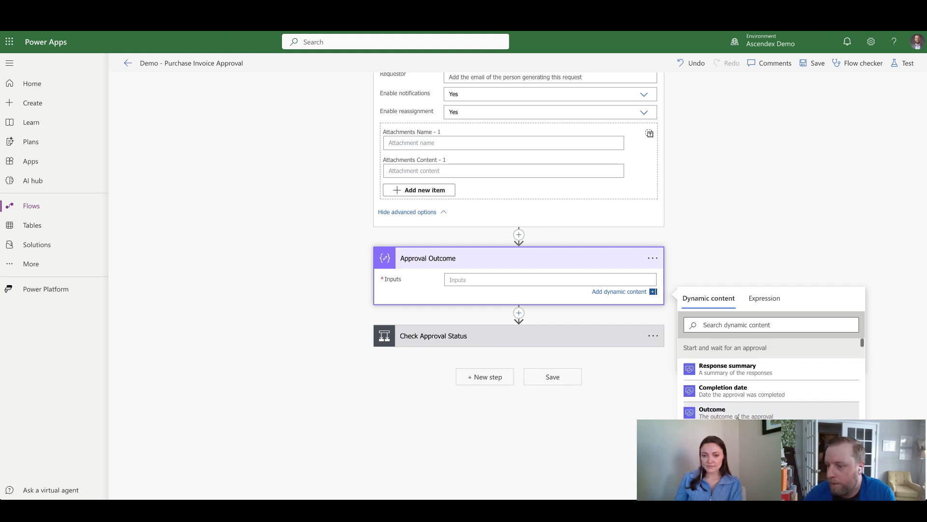
click(725, 411)
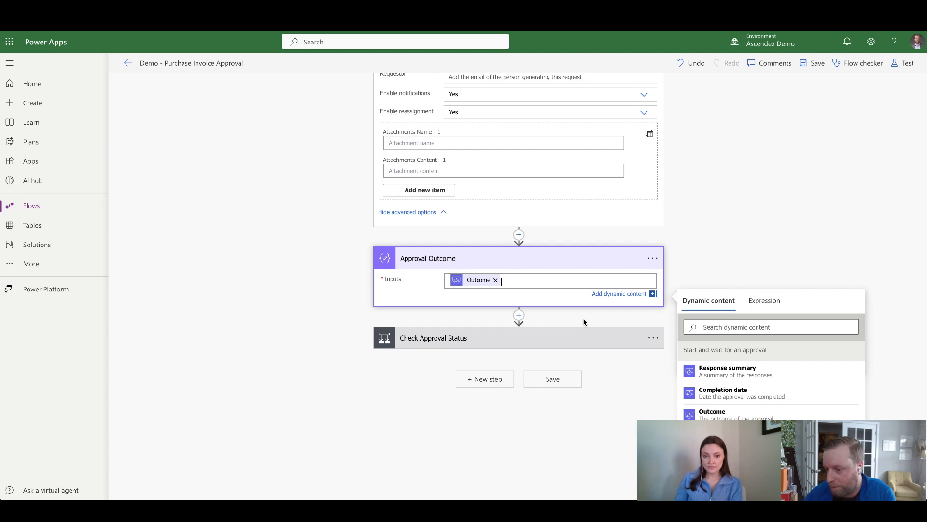
click(735, 237)
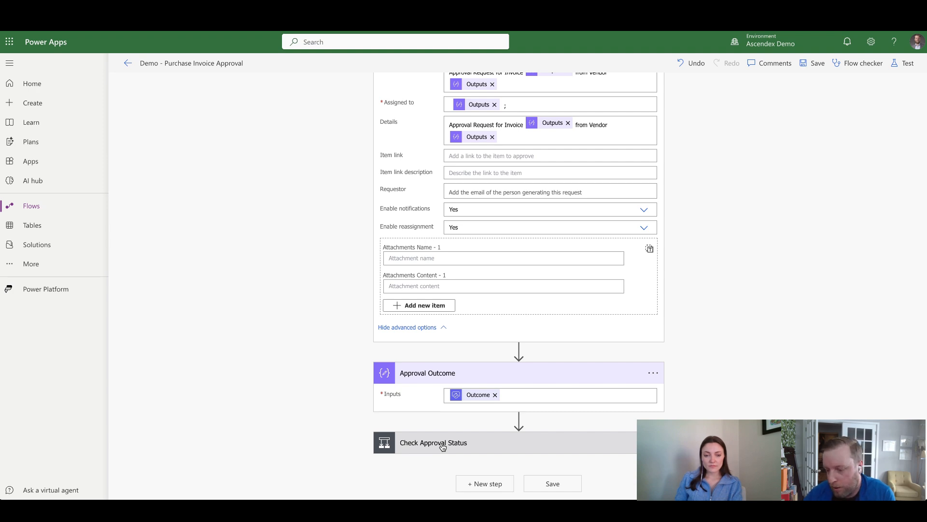
Expand the Check Approval Status condition and its Approve Workflow action, and examine the available action names
click(445, 443)
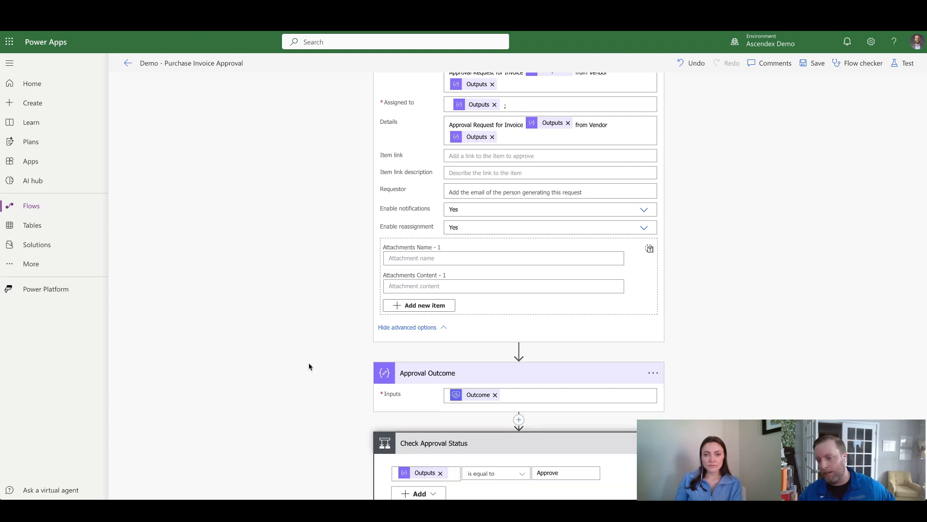
scroll(309, 367, down, 3)
scroll(310, 365, down, 1)
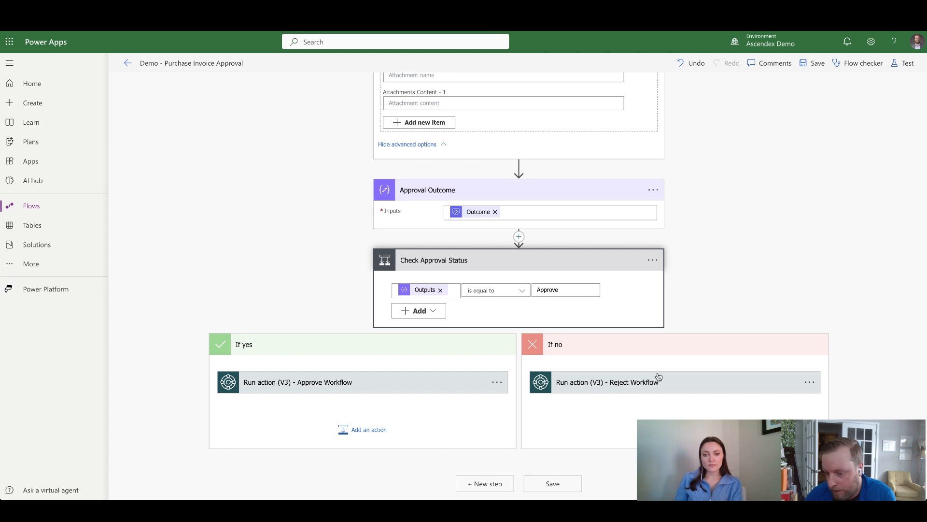
click(422, 385)
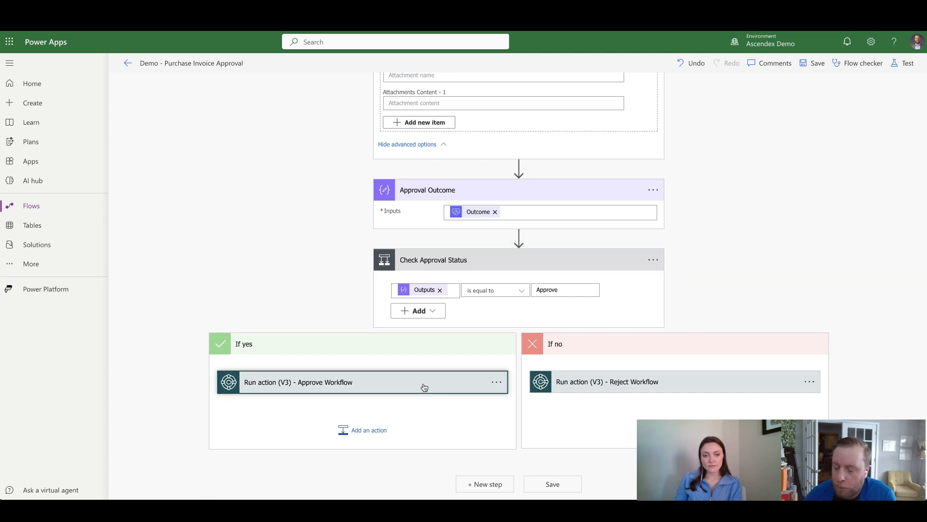
scroll(358, 372, down, 2)
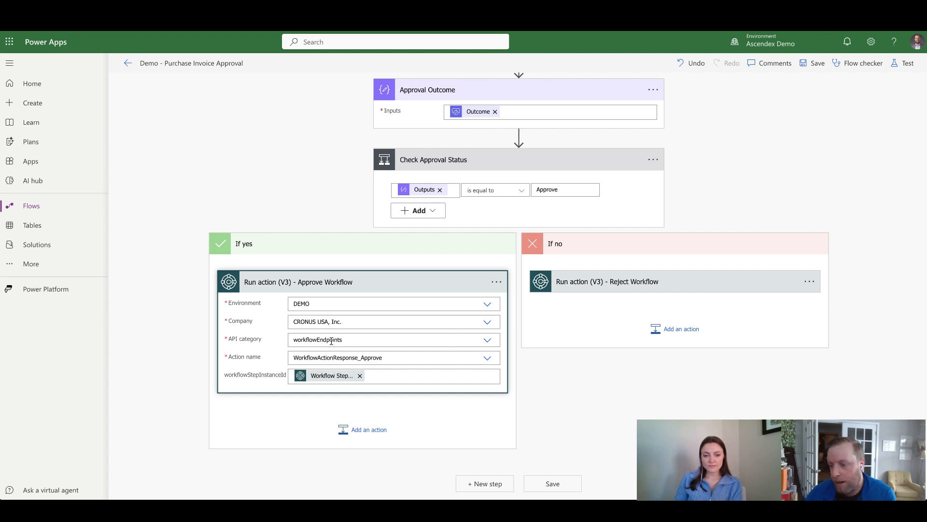
click(487, 359)
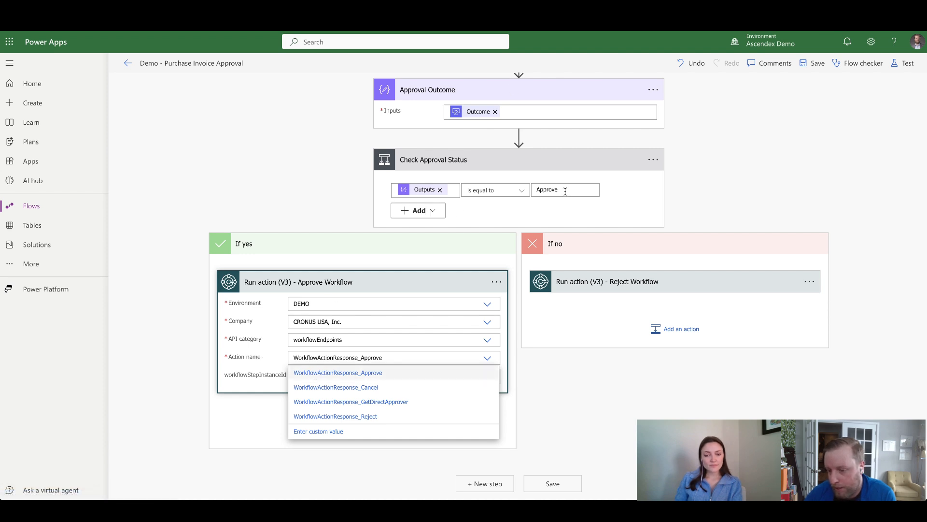
click(262, 360)
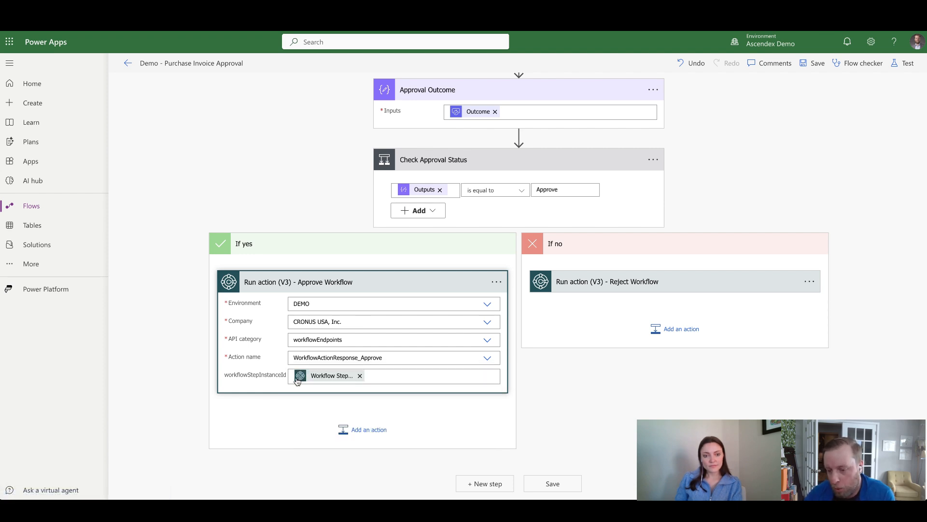
Clear the Approve Workflow action's workflowStepInstanceId and set it to Workflow Step Id from the purchase document approval trigger
click(360, 376)
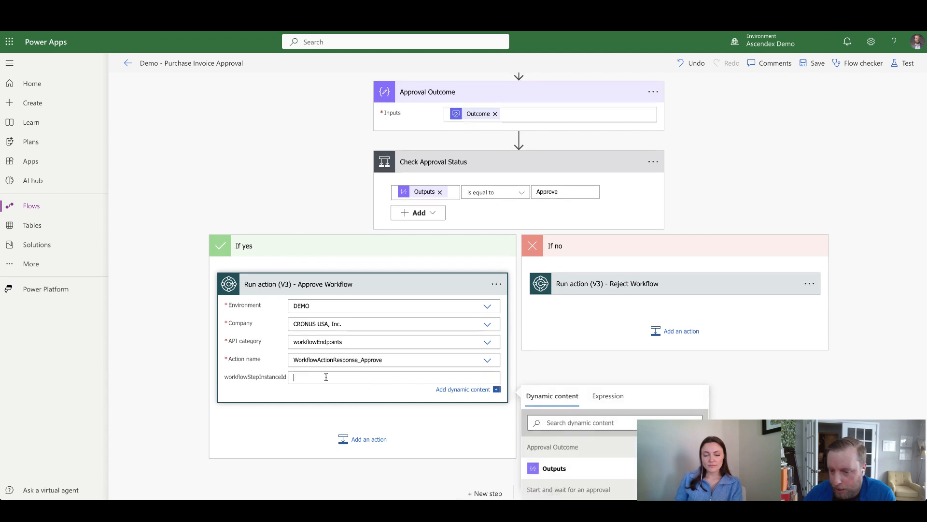
scroll(321, 376, down, 2)
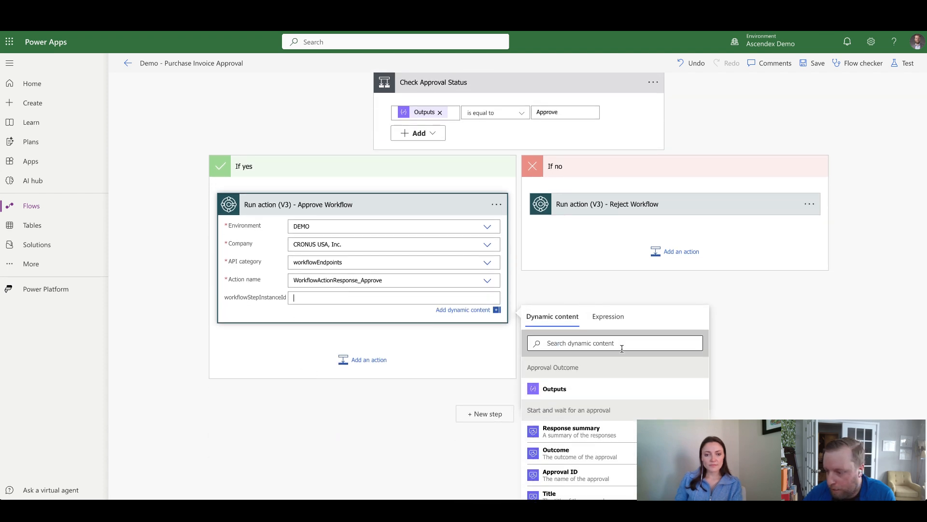
scroll(775, 373, down, 1)
scroll(615, 393, down, 5)
scroll(617, 395, up, 3)
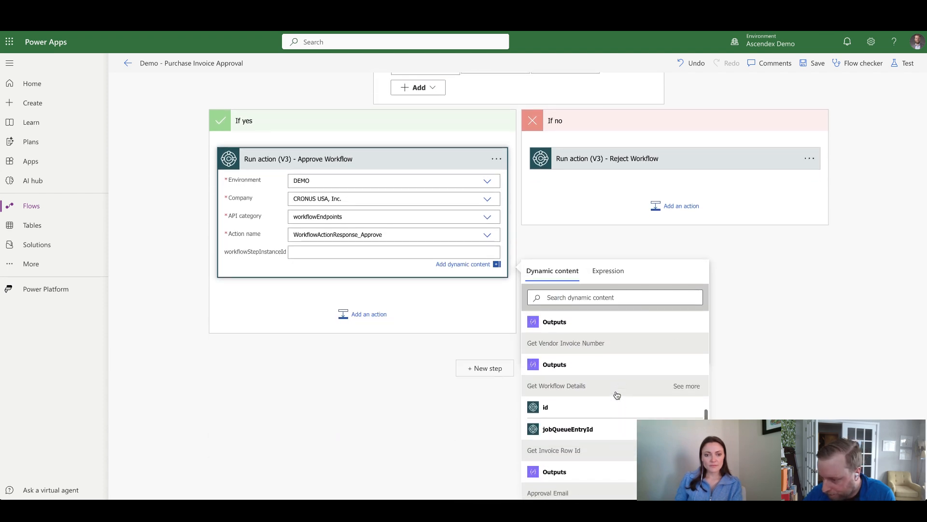
scroll(570, 411, down, 5)
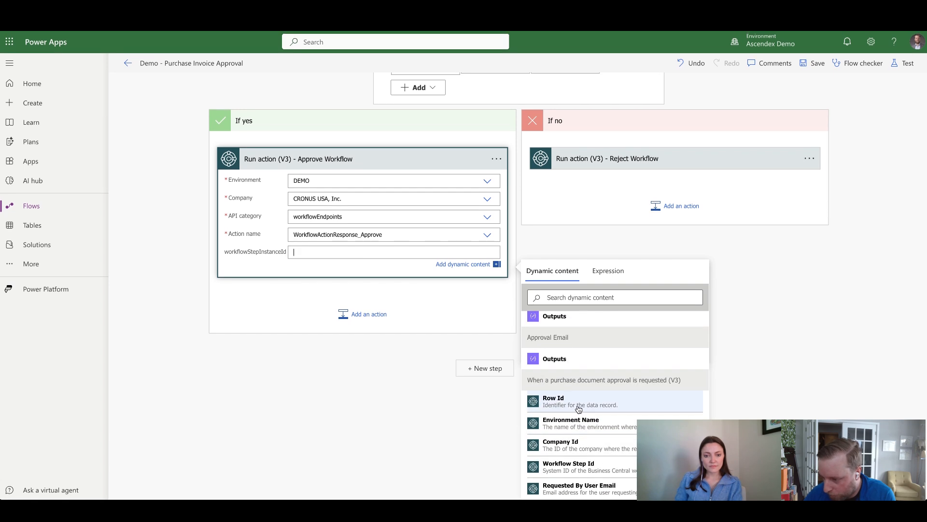
click(600, 466)
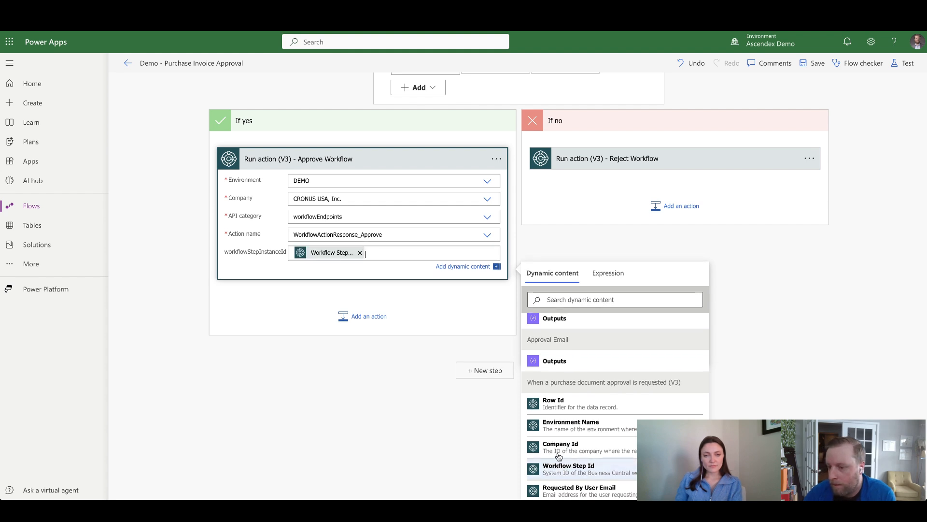
click(439, 289)
scroll(439, 290, up, 3)
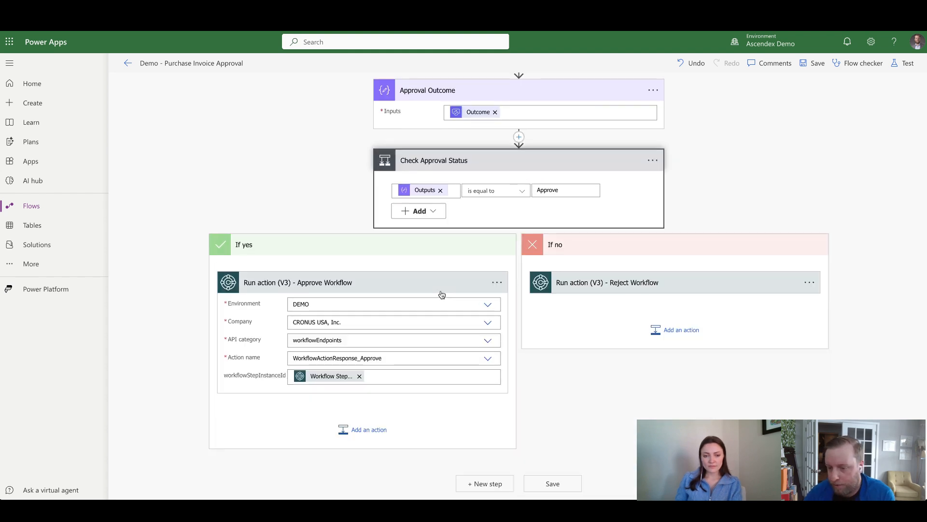
Expand the Reject Workflow action in the If no branch to review its settings, and save the flow
scroll(407, 331, up, 3)
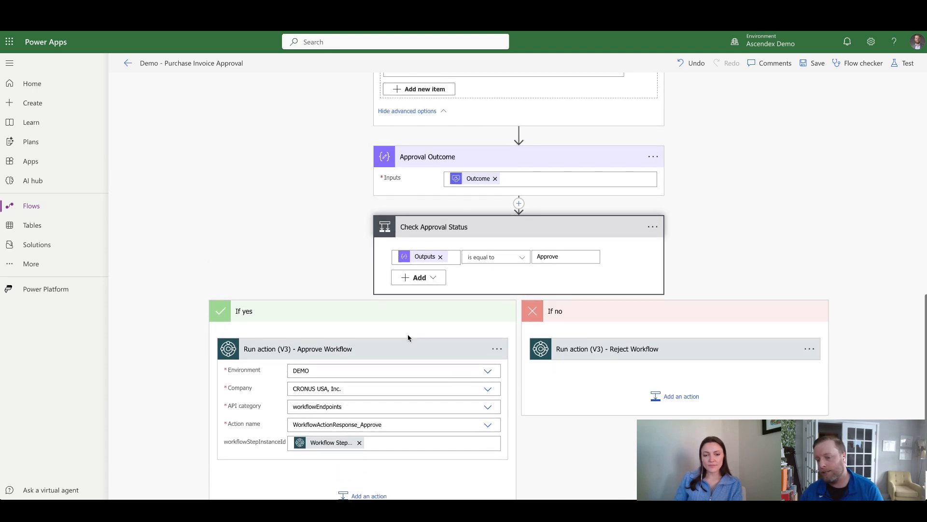
scroll(410, 334, down, 3)
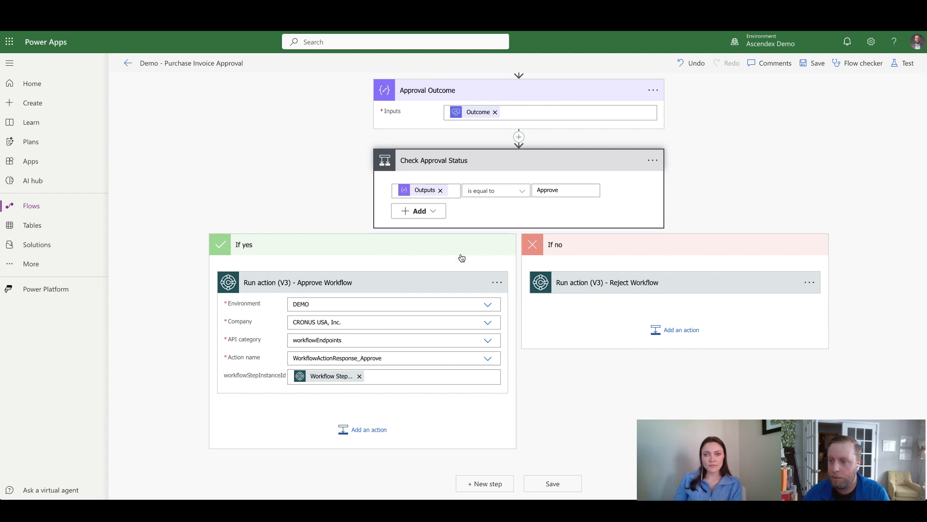
click(591, 285)
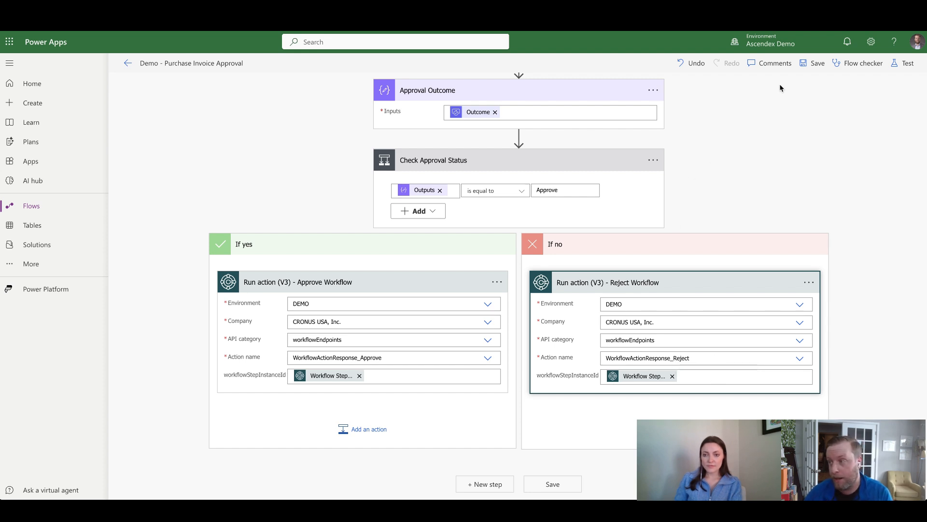
click(811, 67)
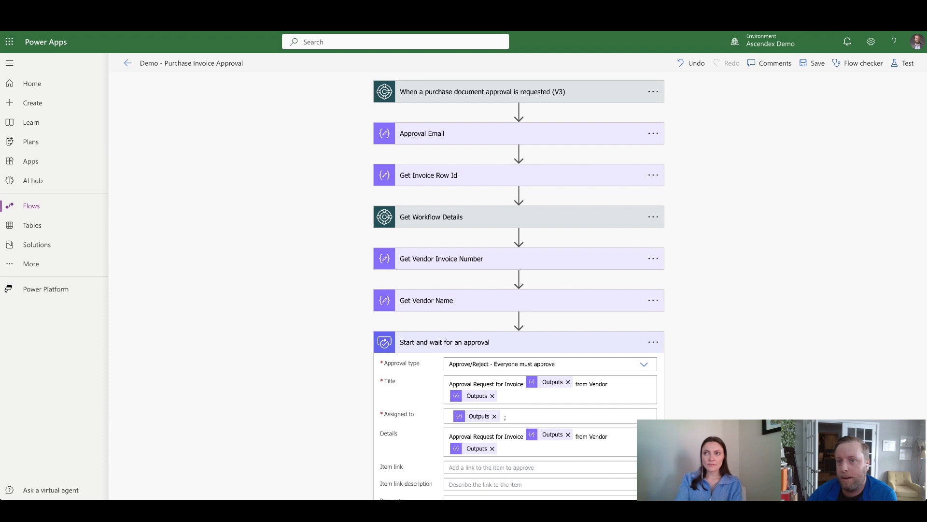
Switch to Business Central, exit the open purchase invoice without posting and show the Purchase Invoices list
click(193, 10)
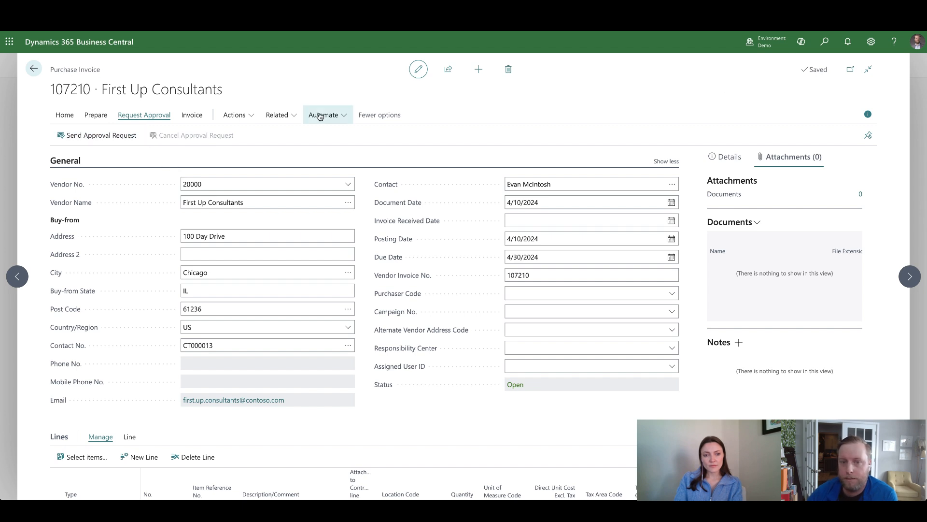
click(34, 73)
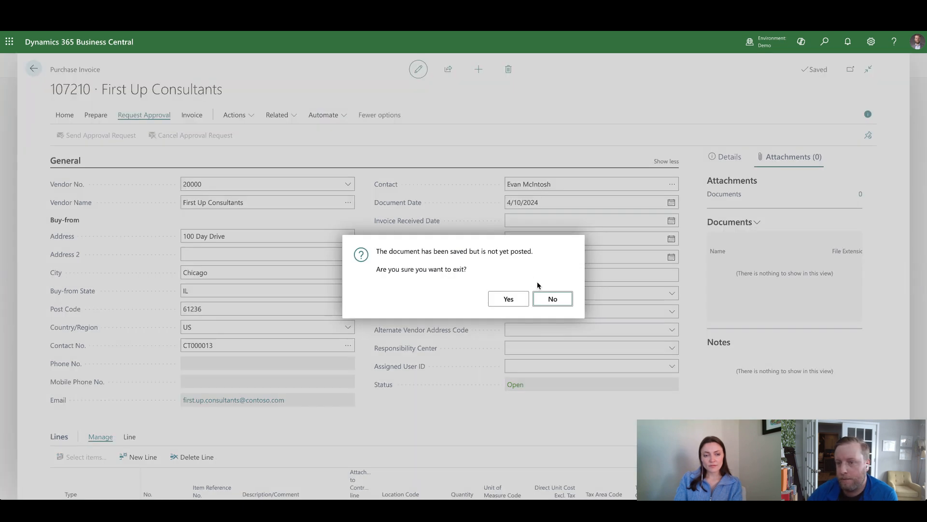
click(506, 298)
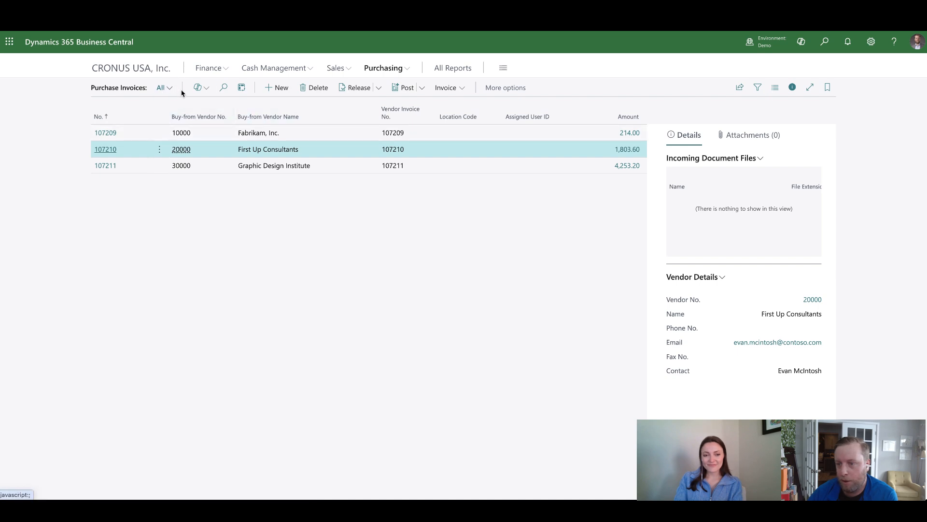
click(377, 70)
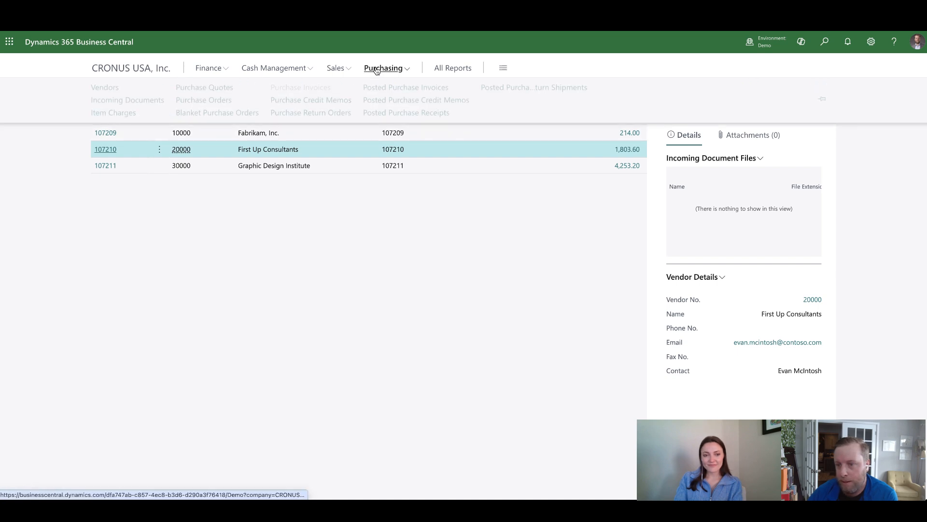
click(305, 86)
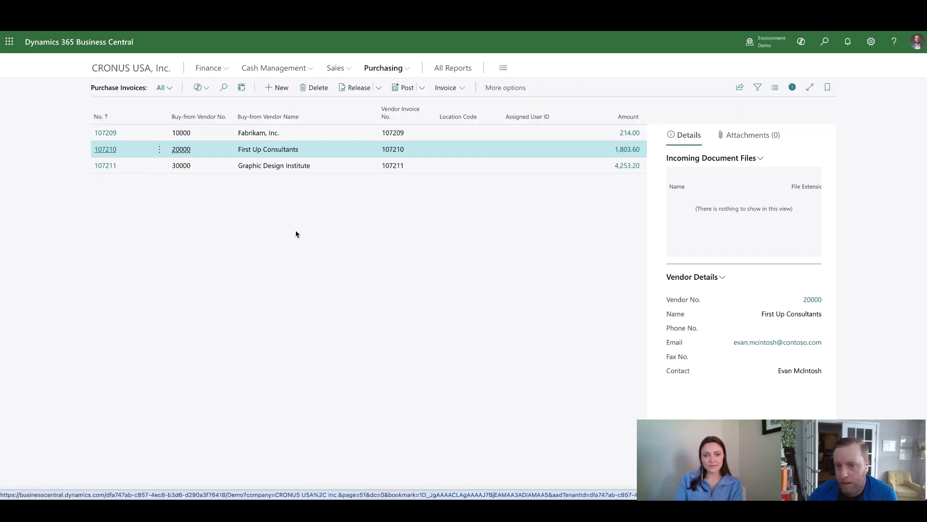
Open the purchase invoice for First Up Consultants and send its approval request
click(107, 149)
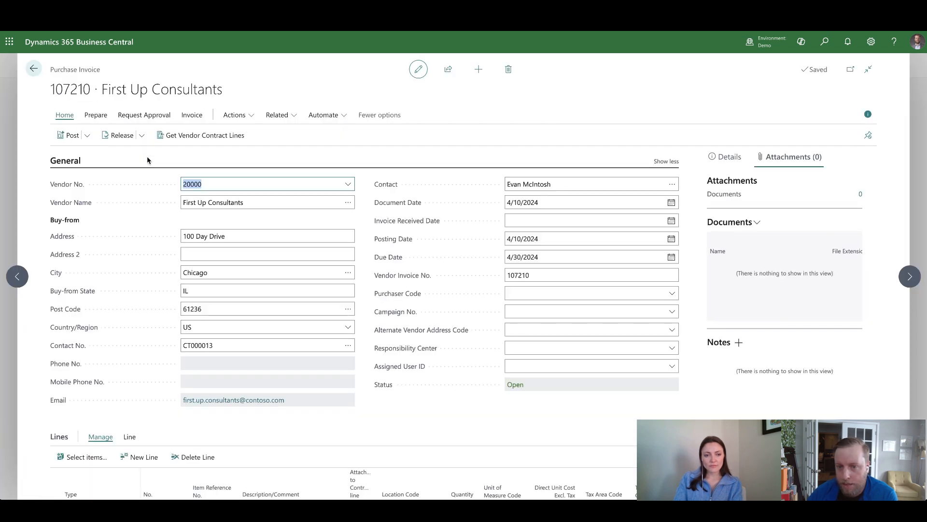
click(143, 116)
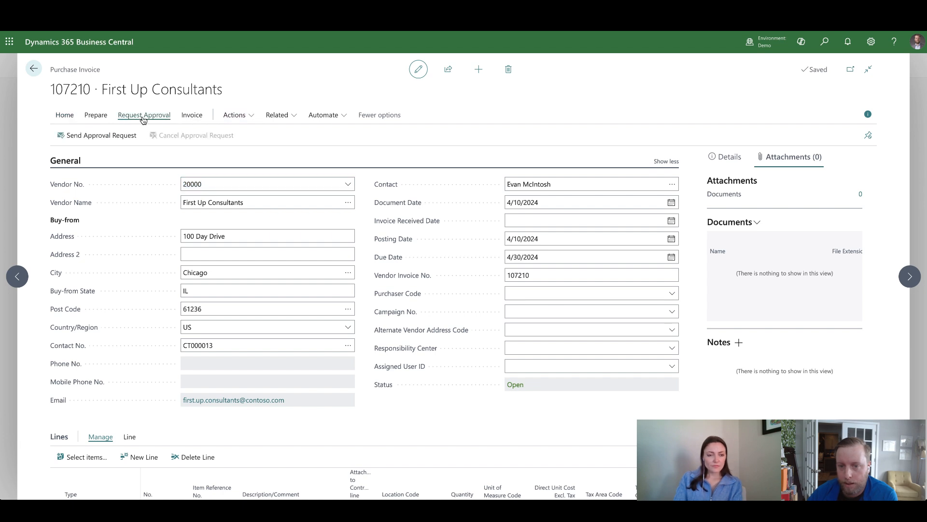
click(98, 137)
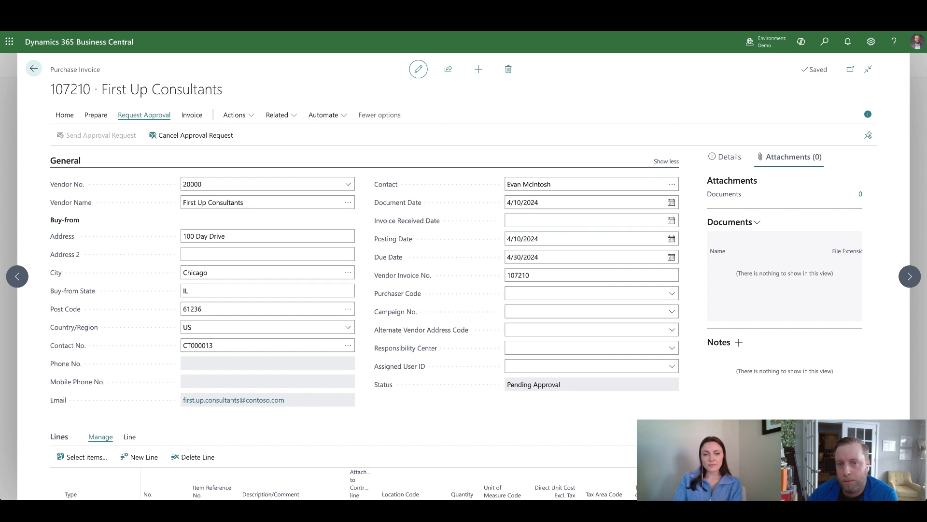
Switch to Power Apps, open the details of the Demo - Purchase Invoice Approval flow and refresh its run history
click(121, 25)
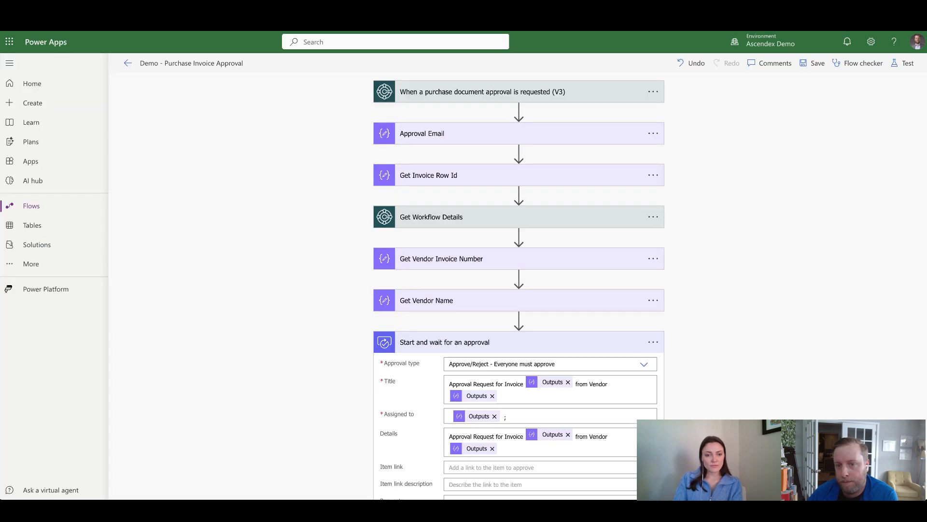
click(128, 67)
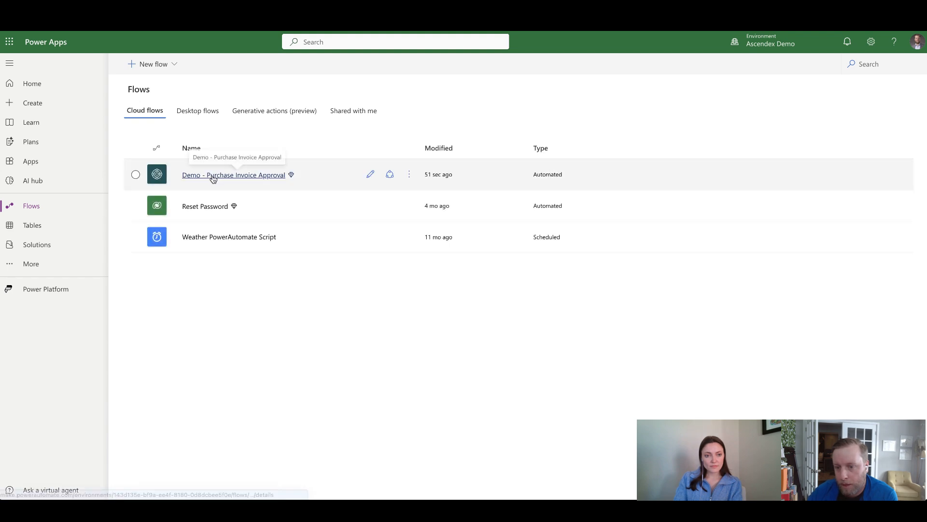
click(223, 177)
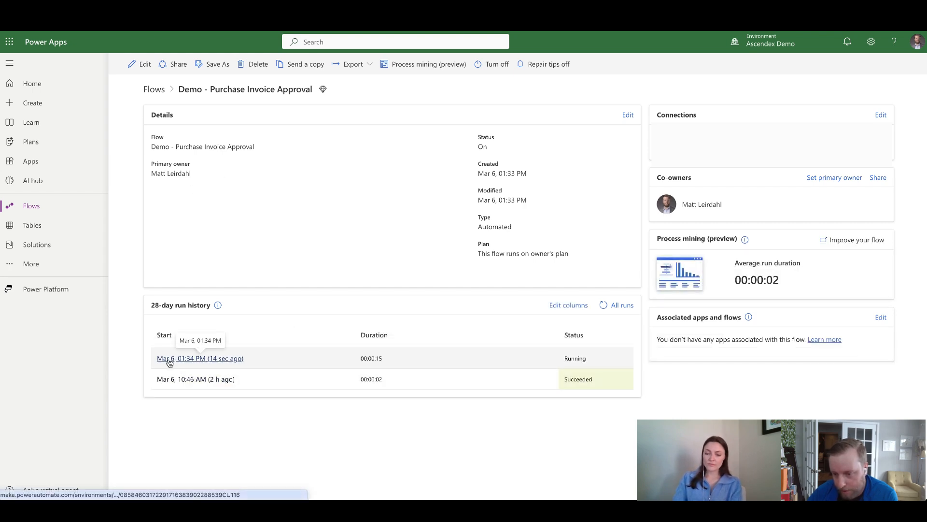
click(604, 305)
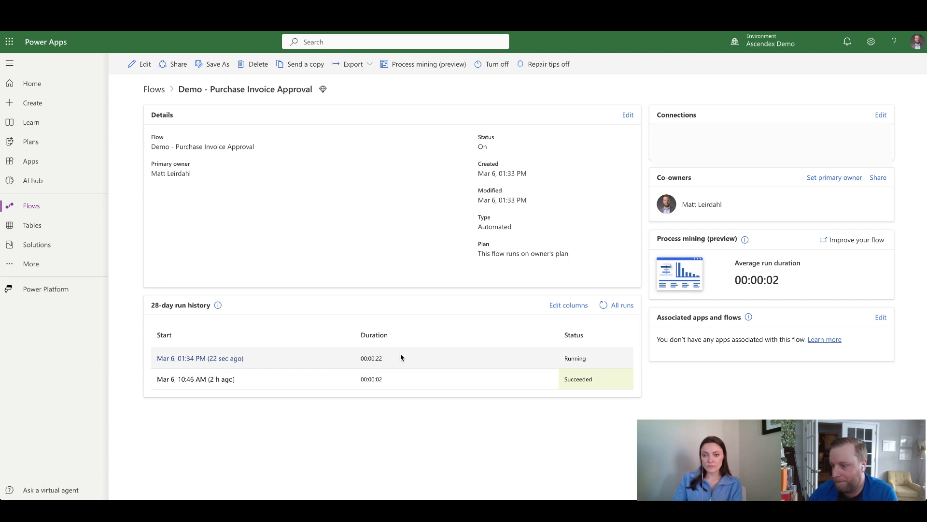
click(605, 306)
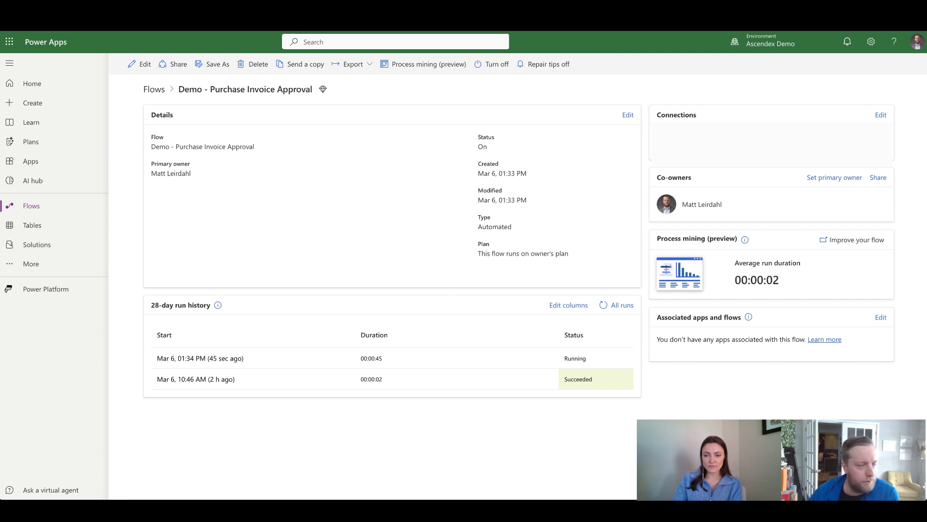
Switch to Teams, dismiss the Approvals rating prompt, and examine the invoice's approval request there and in its notification email
drag(0, 32, 145, 32)
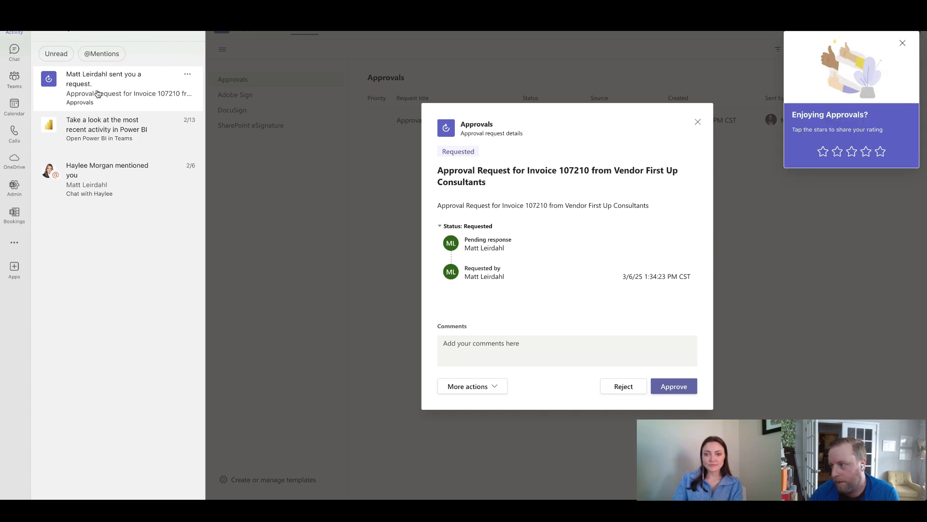
click(902, 43)
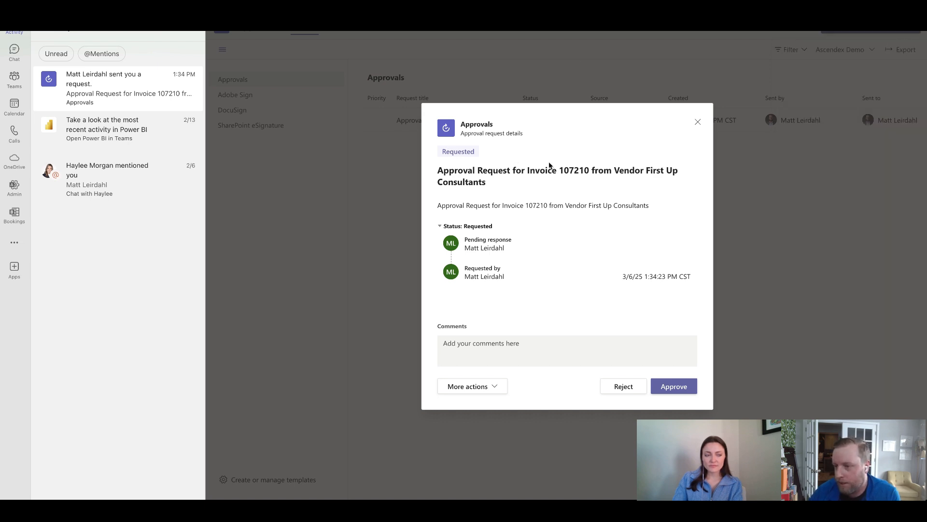
drag(438, 170, 564, 170)
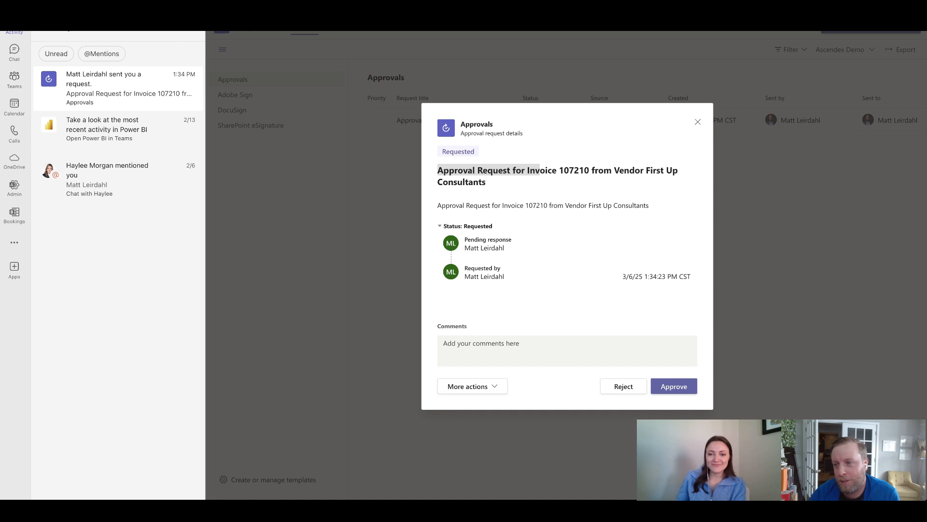
drag(1, 64, 427, 28)
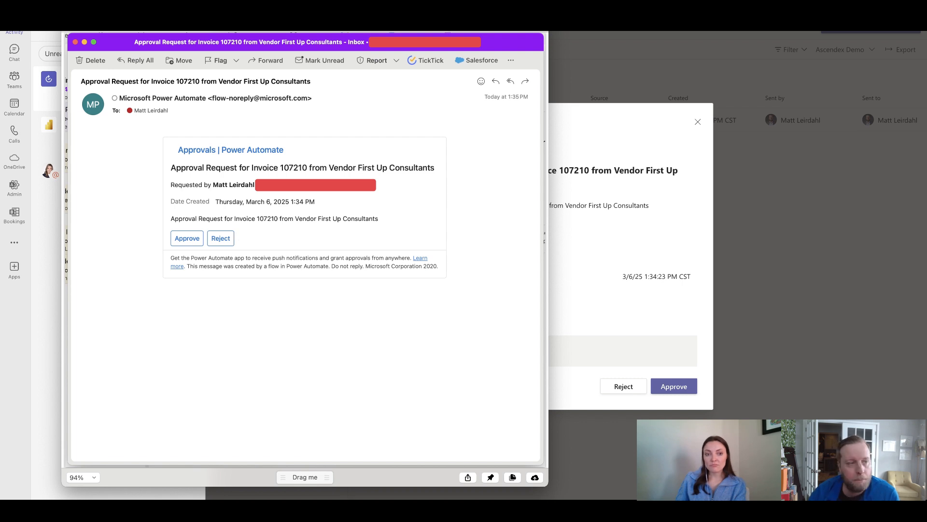
key(super+w)
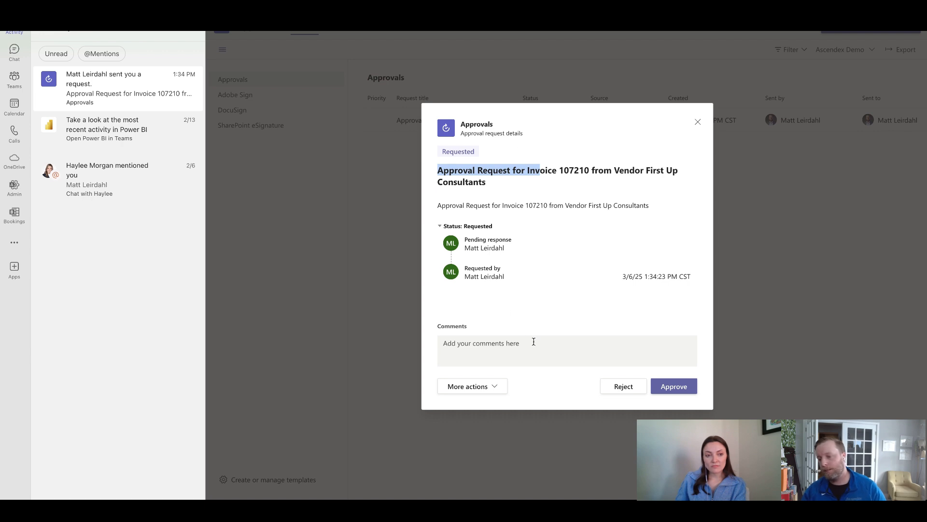
Approve the First Up Consultants invoice request with the comment "Approved!"
click(517, 355)
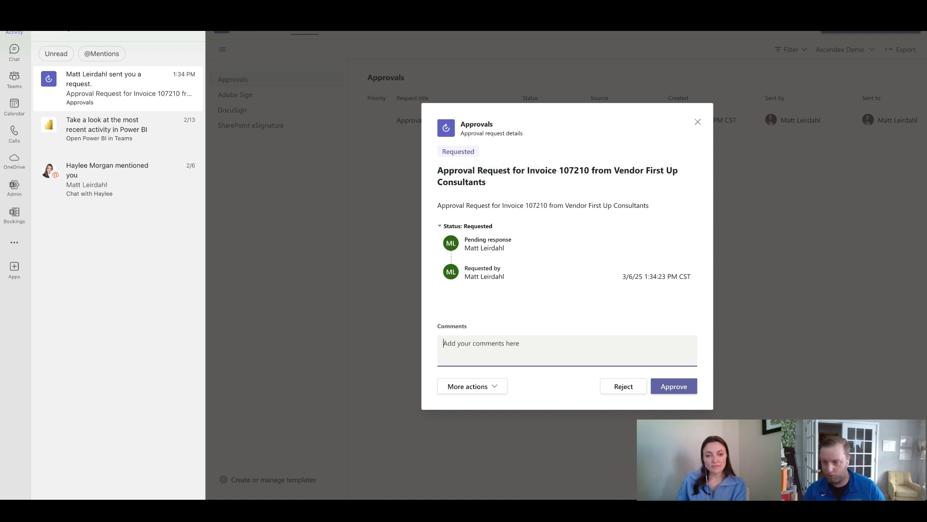
text(Approved!)
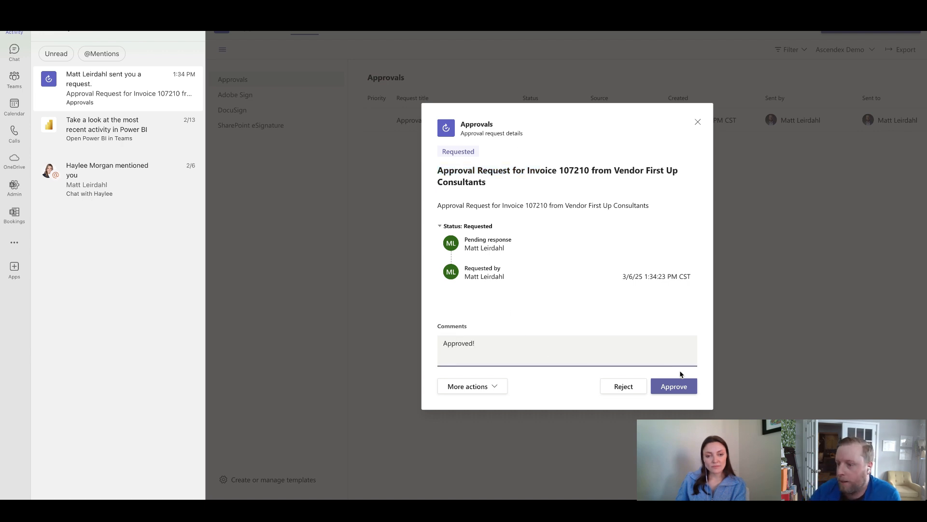
click(683, 385)
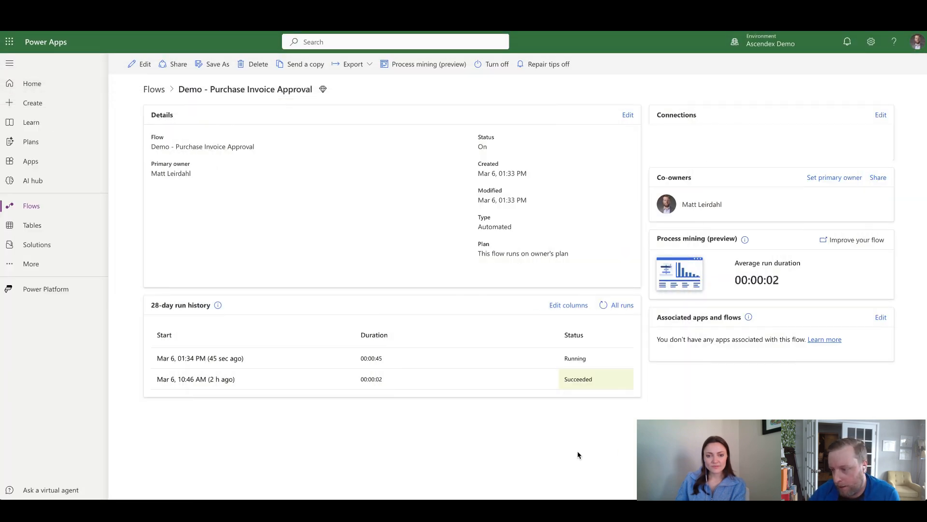
Refresh the flow's run history in Power Apps, and reload the First Up Consultants purchase invoice in Business Central to check its status
click(605, 305)
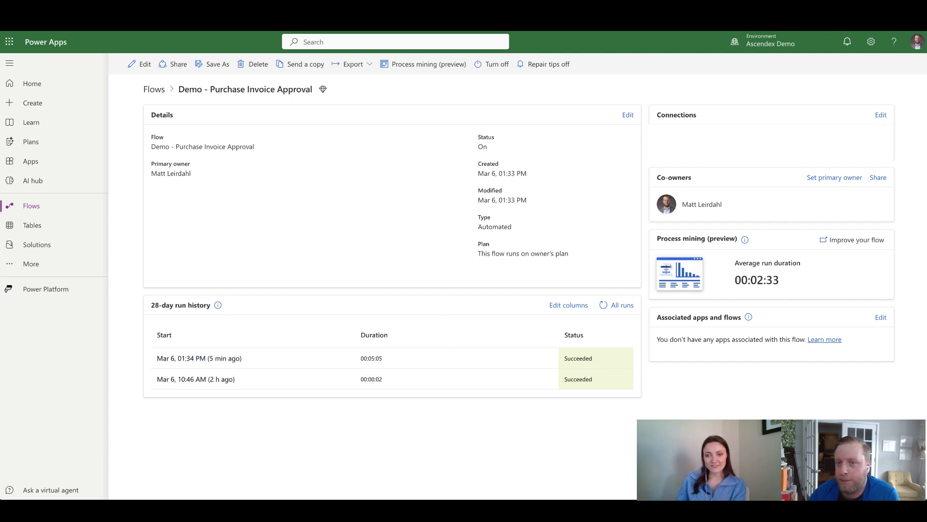
click(193, 11)
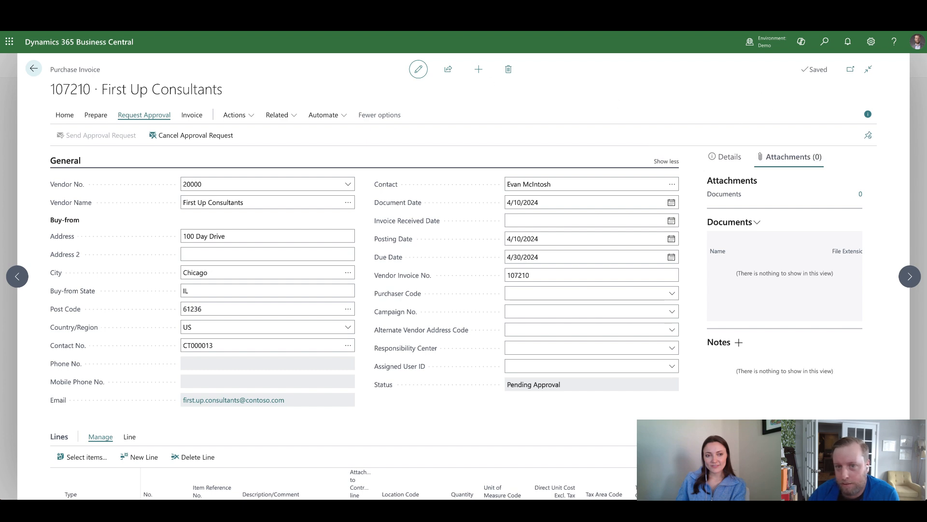
key(super+r)
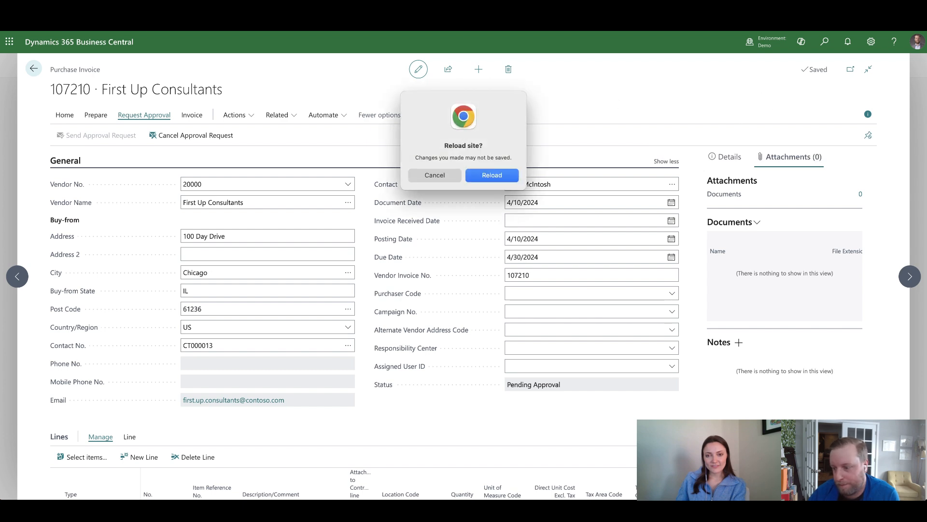
click(504, 175)
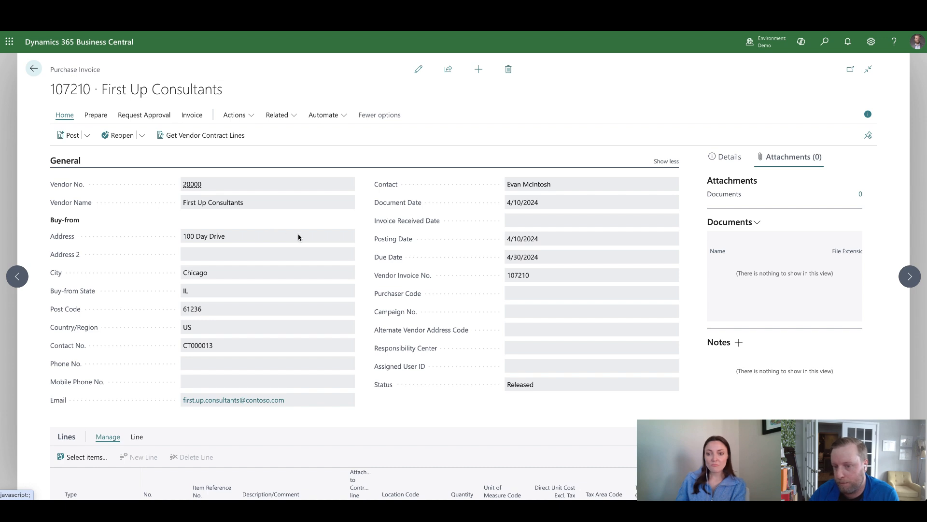
mouse_move(431, 279)
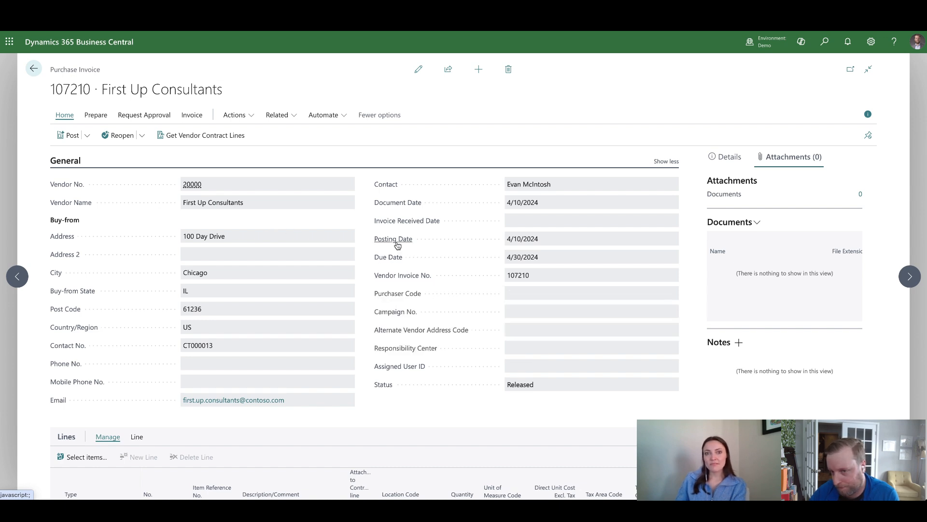